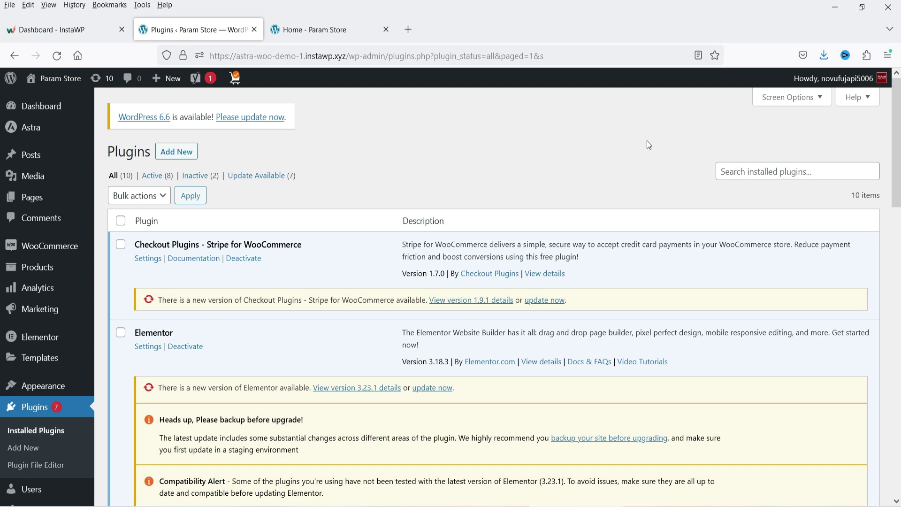
- Change the Test post's status from Draft to Published with Quick Edit and update it
mouse_move(31, 155)
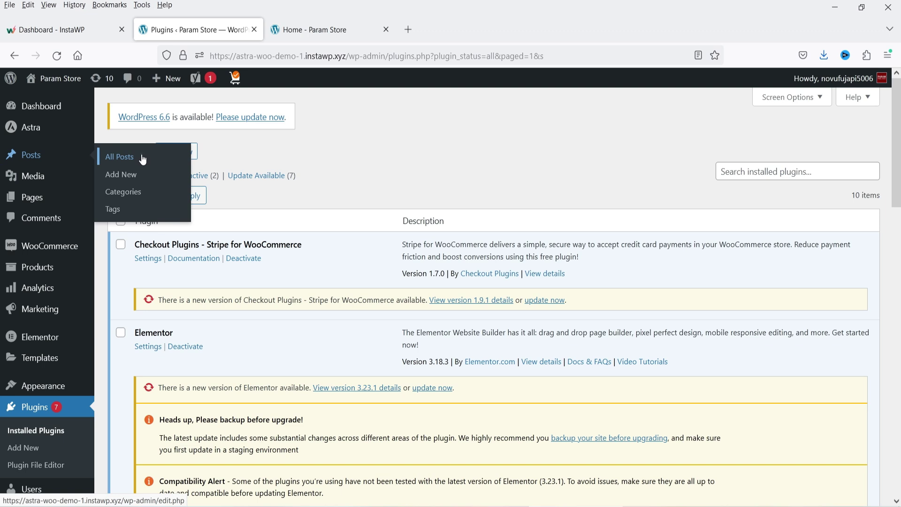
left_click(142, 154)
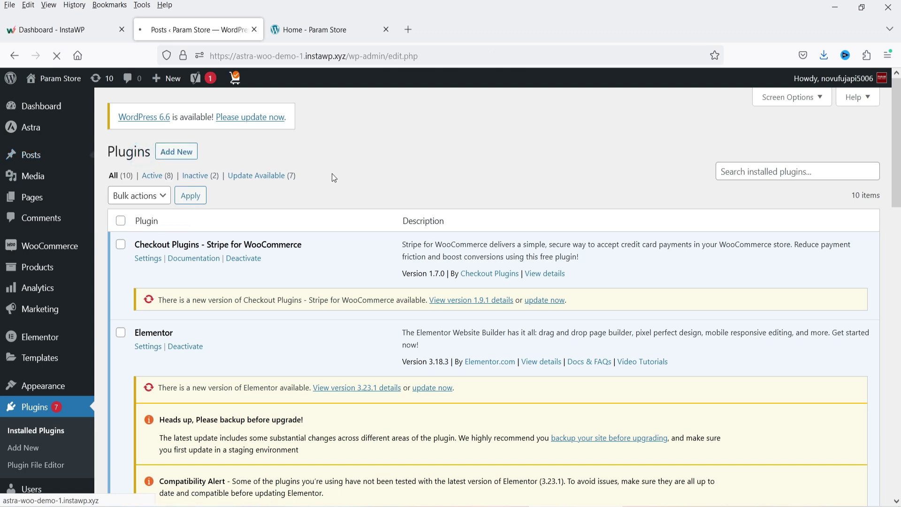
mouse_move(143, 262)
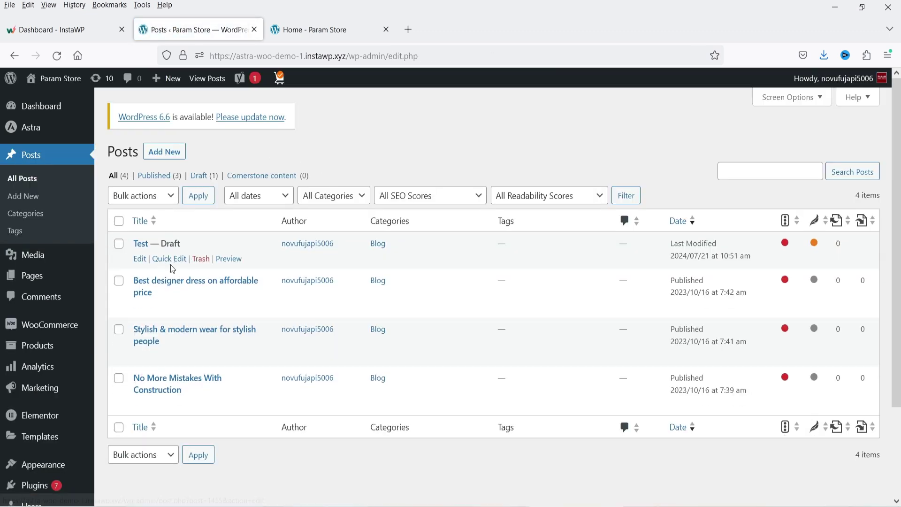
left_click(161, 260)
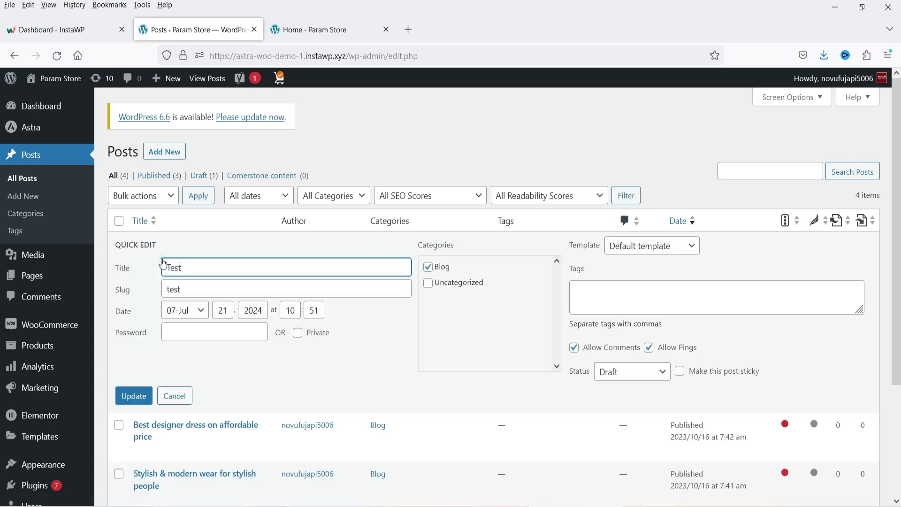
left_click(633, 372)
left_click(618, 392)
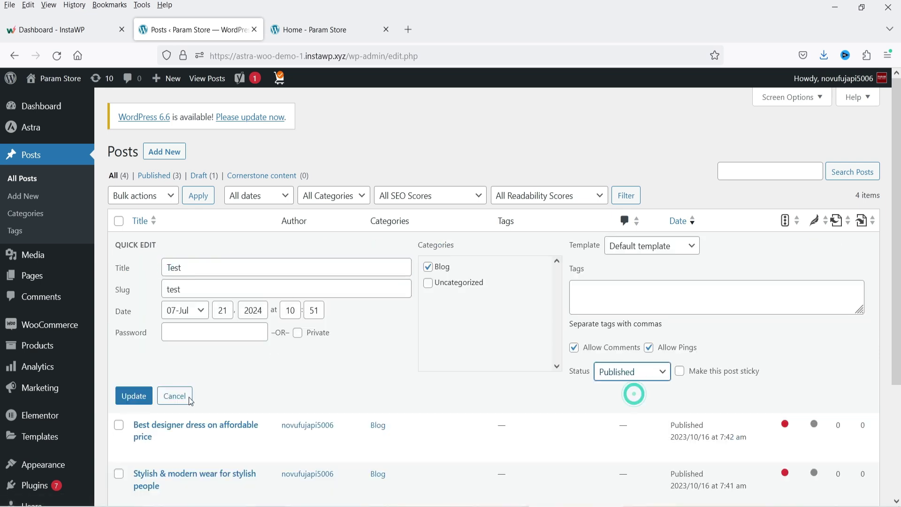
left_click(134, 396)
- Open the Test post's View link in a new tab and scroll through the live page
right_click(227, 259)
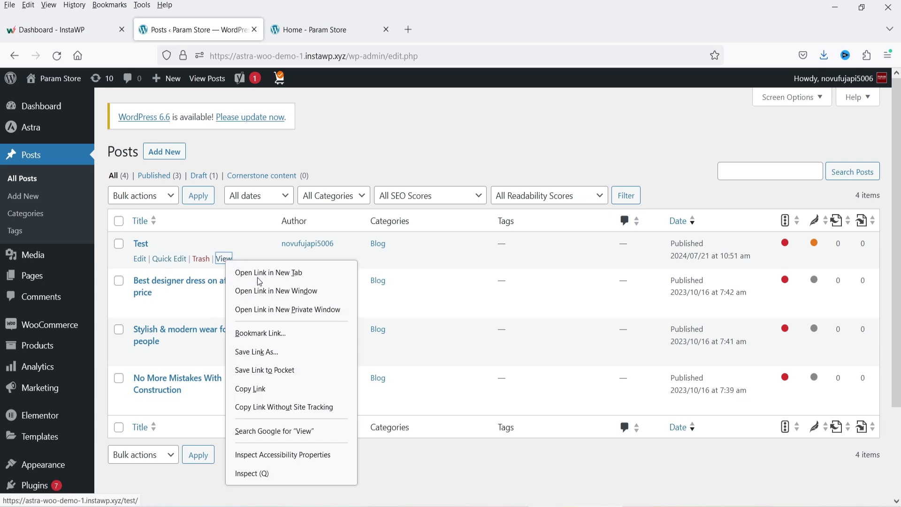
left_click(269, 271)
left_click(458, 29)
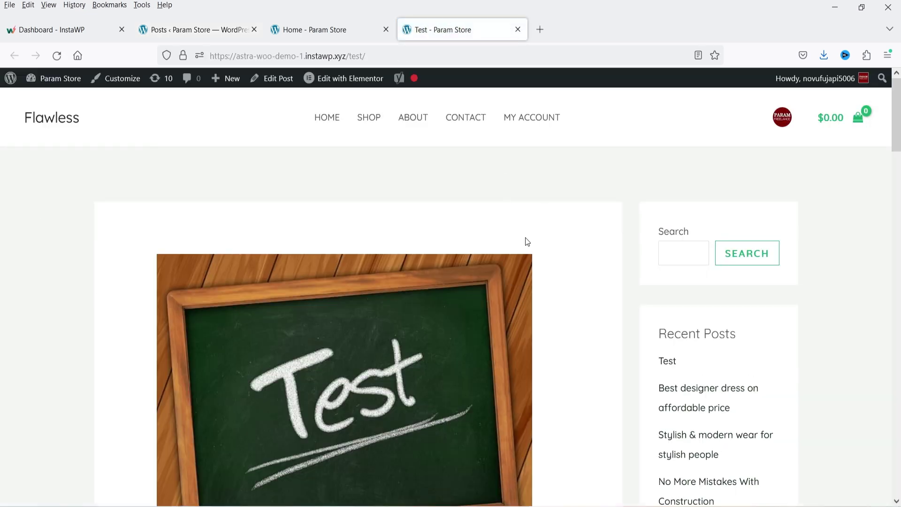
scroll(516, 237, "down", 3)
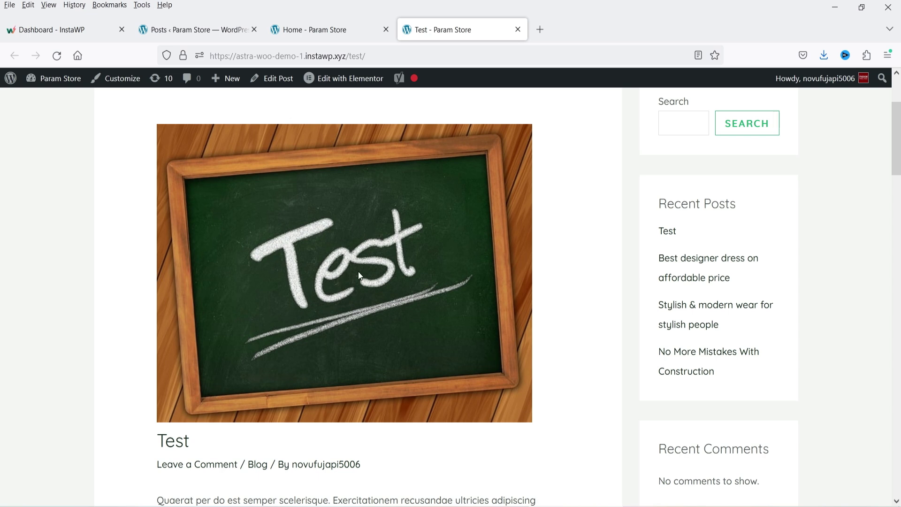
scroll(359, 271, "down", 20)
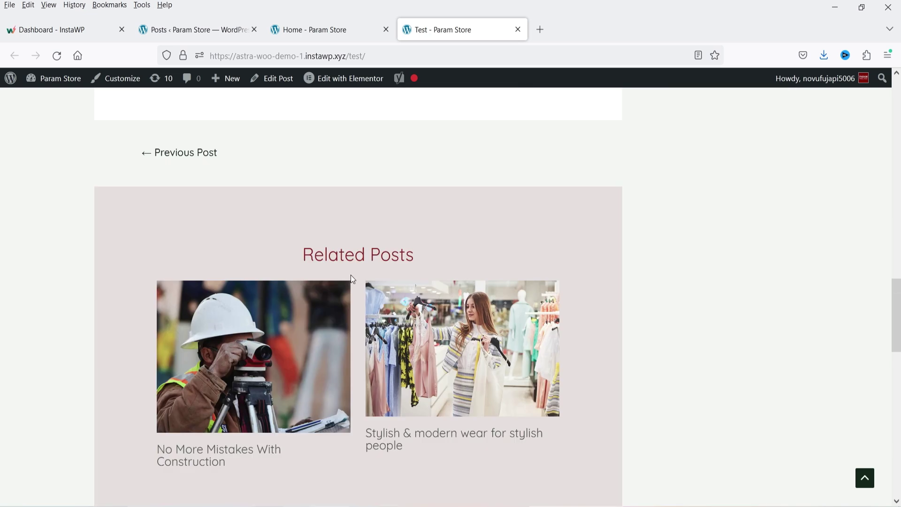
scroll(353, 279, "up", 20)
- Back on the posts list, move the Test post to the trash
left_click(191, 30)
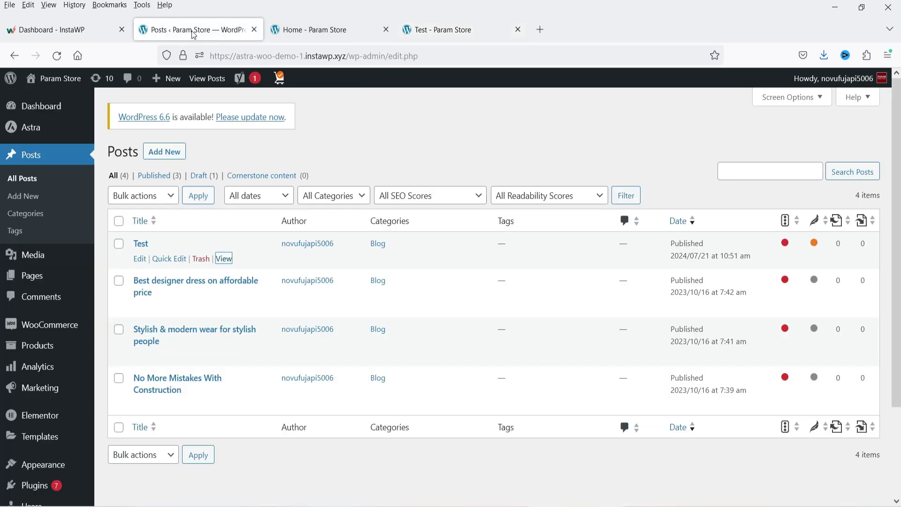
left_click(412, 146)
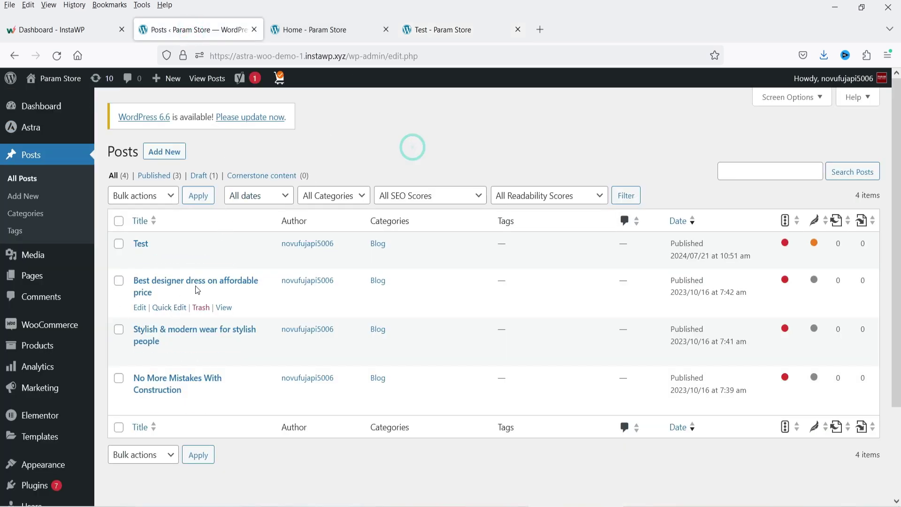
left_click(208, 261)
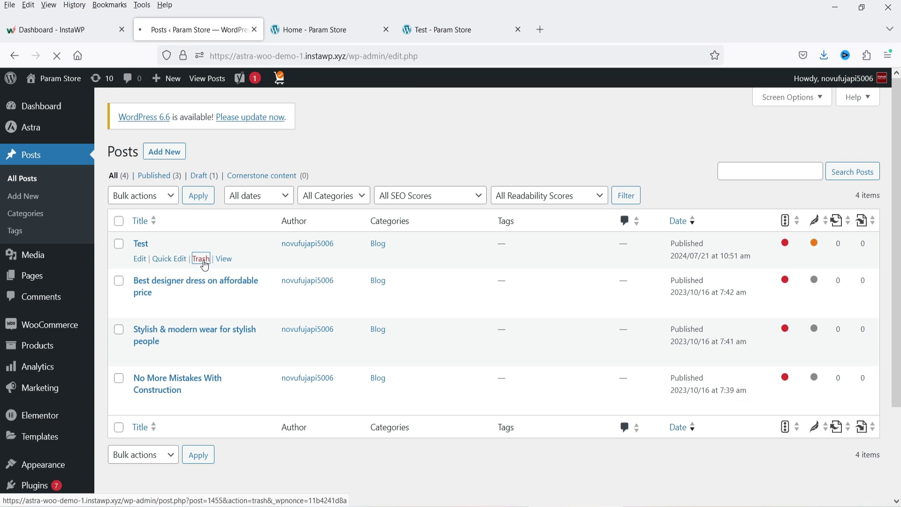
- Close the Test post's preview tab and go to the Media Library
left_click(518, 30)
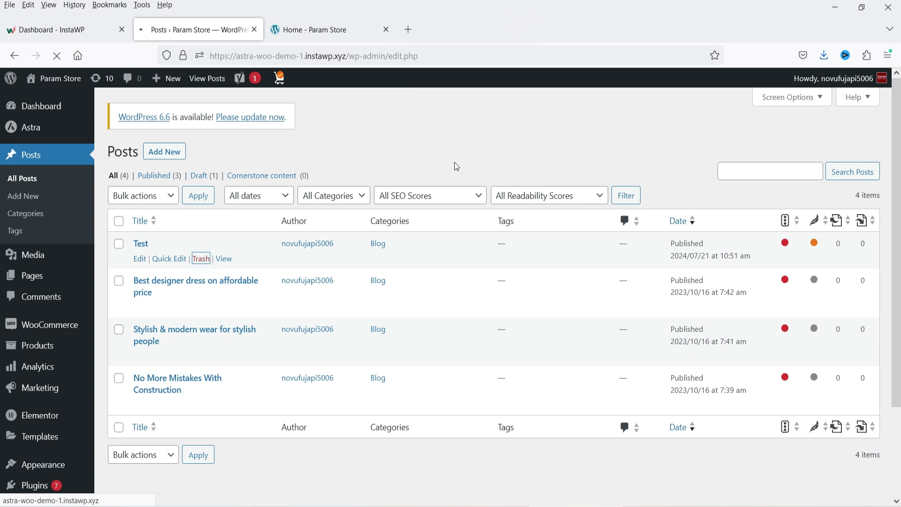
scroll(319, 310, "down", 2)
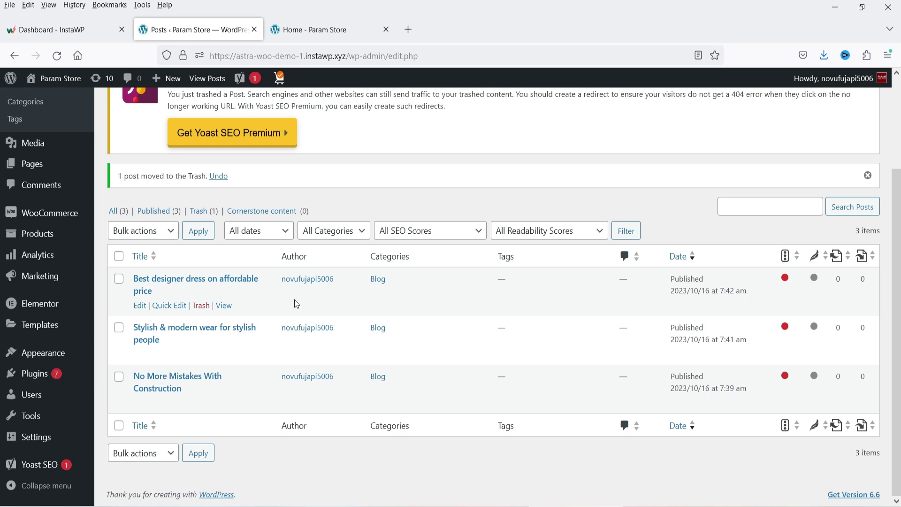
left_click(33, 142)
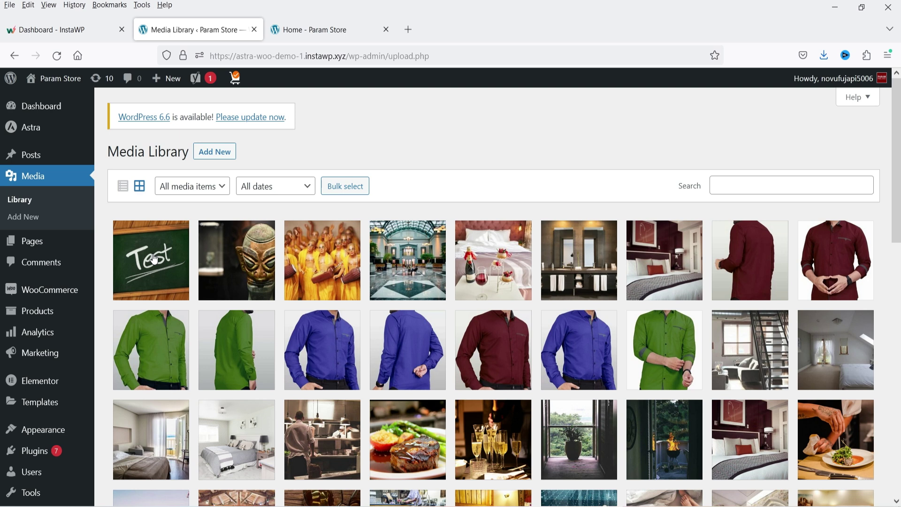
- Filter the Media Library to Unattached items and scroll through the results
left_click(211, 186)
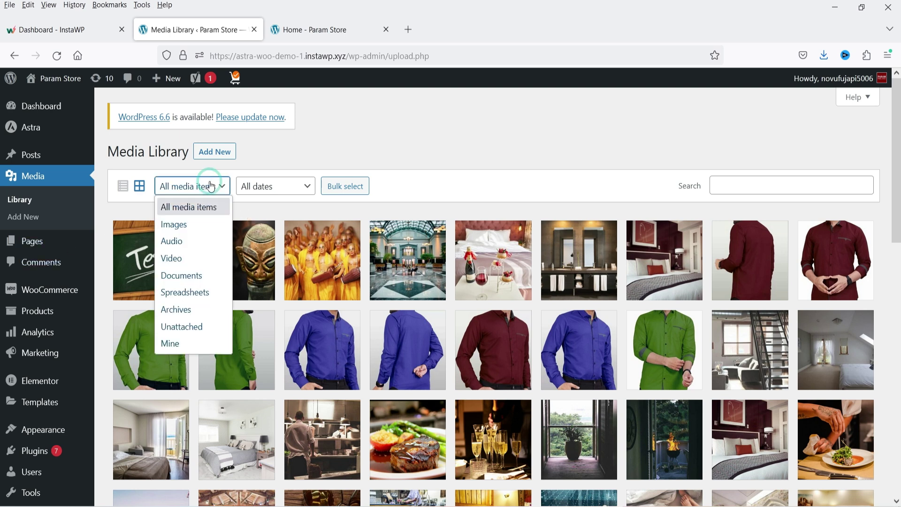
left_click(207, 328)
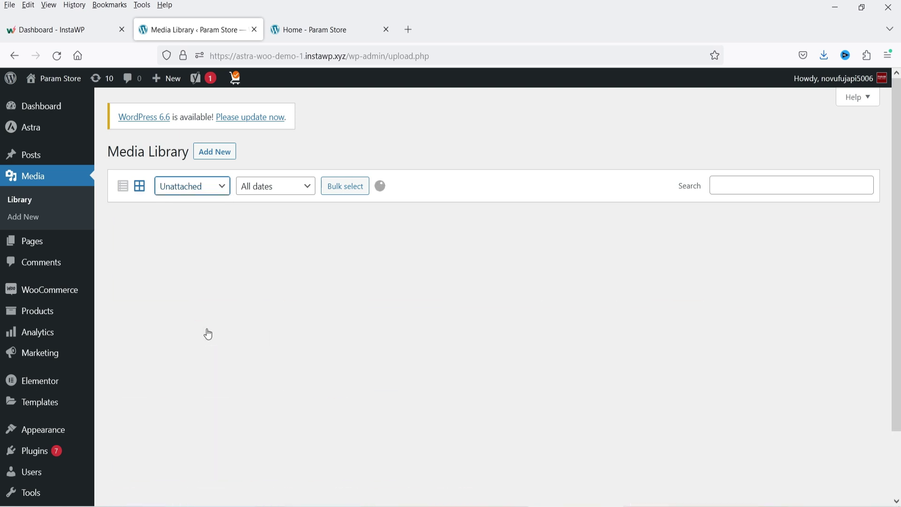
scroll(515, 315, "down", 7)
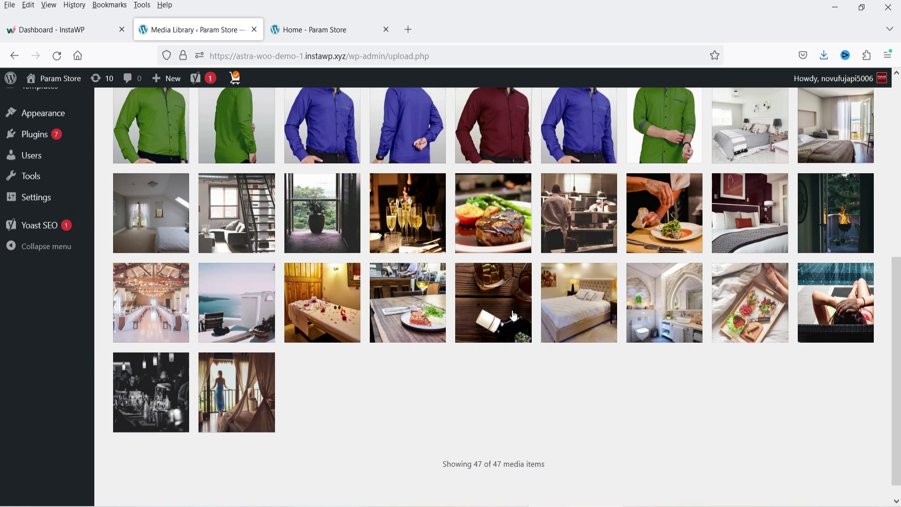
scroll(514, 315, "up", 7)
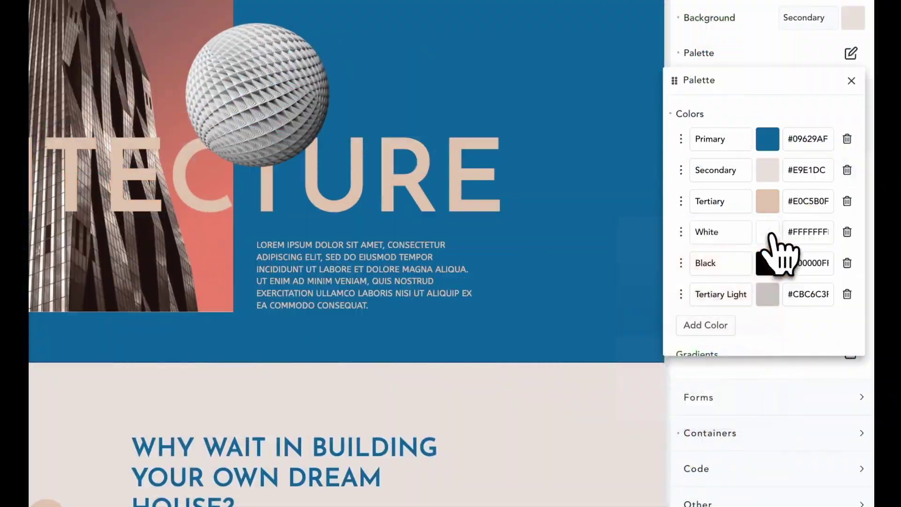
- Darken the Primary palette colour to a dark navy
left_click(769, 140)
left_click(754, 261)
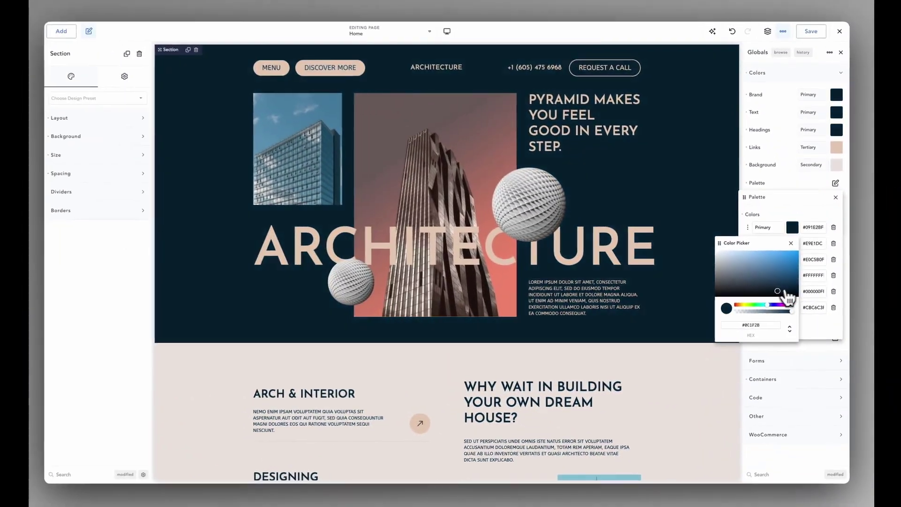
left_click_drag(787, 293, 751, 296)
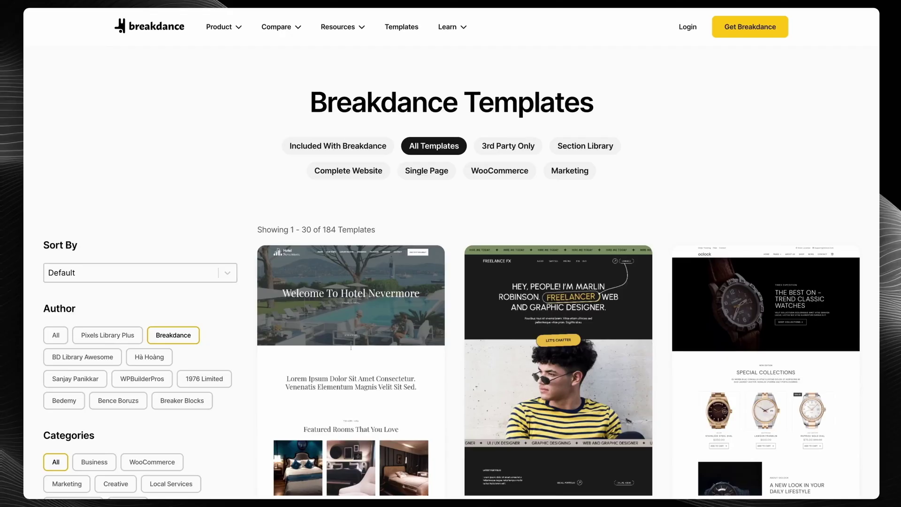
- Set the contact form's bottom padding to 20 px
scroll(351, 347, "down", 15)
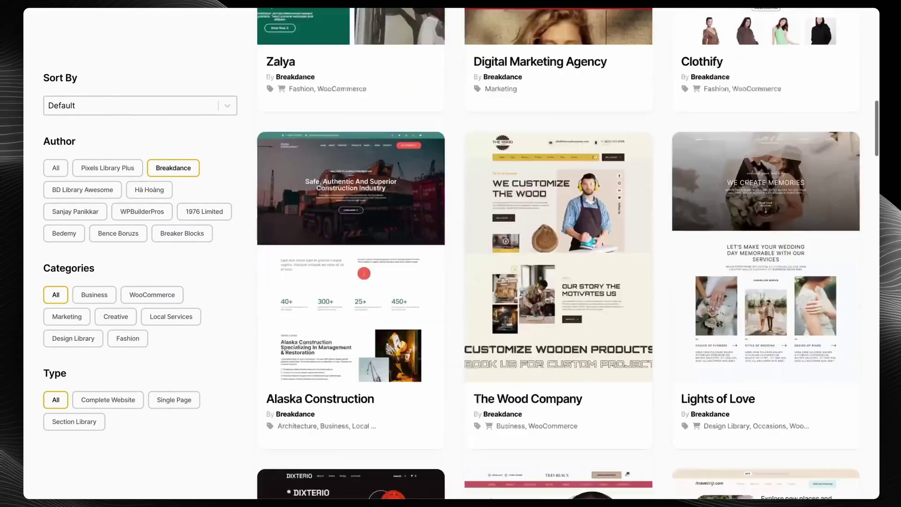
scroll(568, 253, "down", 17)
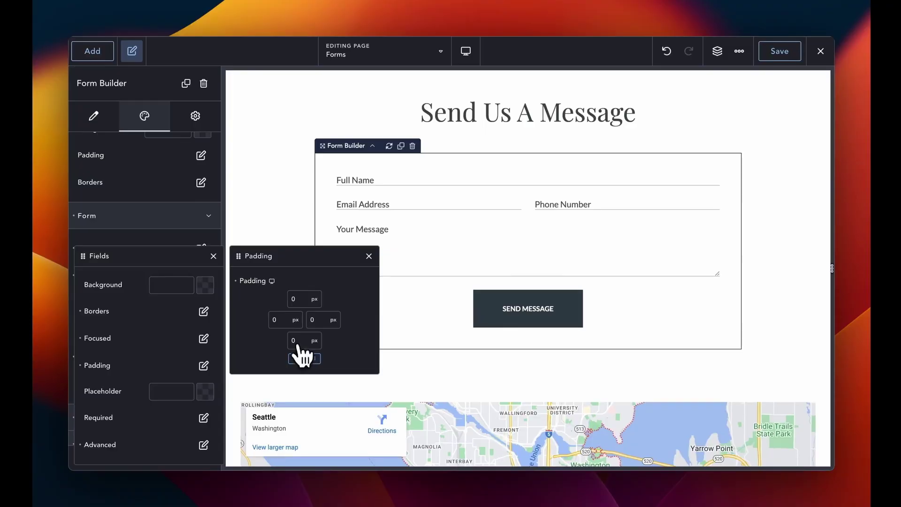
left_click(298, 341)
type("20")
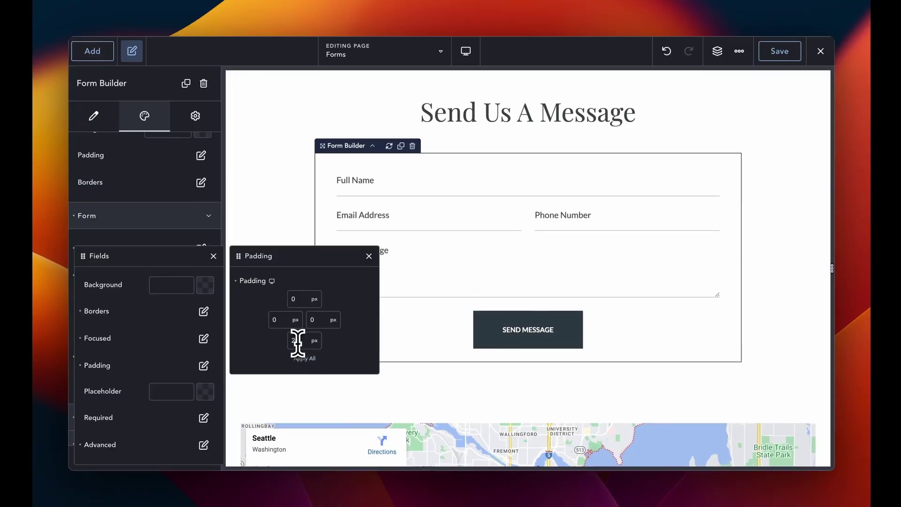
key("Escape")
key("Escape")
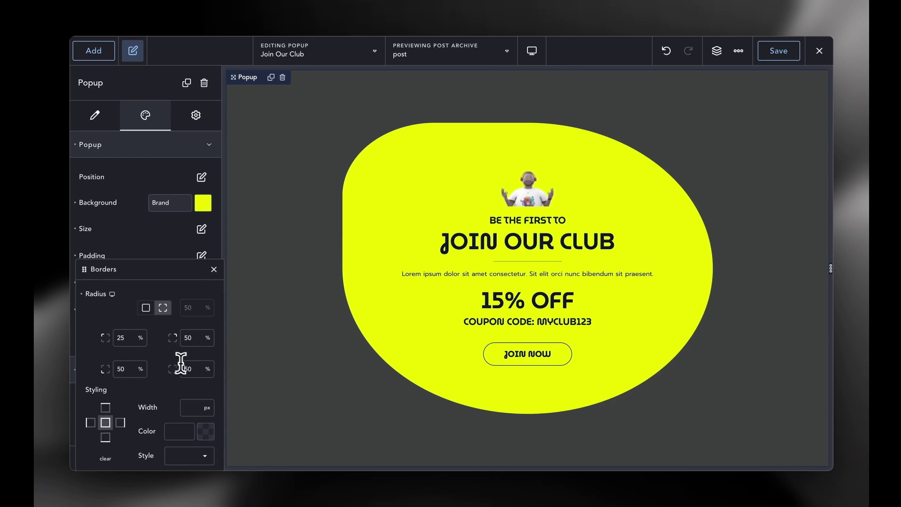
- Set the popup's bottom-right corner radius to 25 and advance the listing carousel
double_click(184, 369)
type("25")
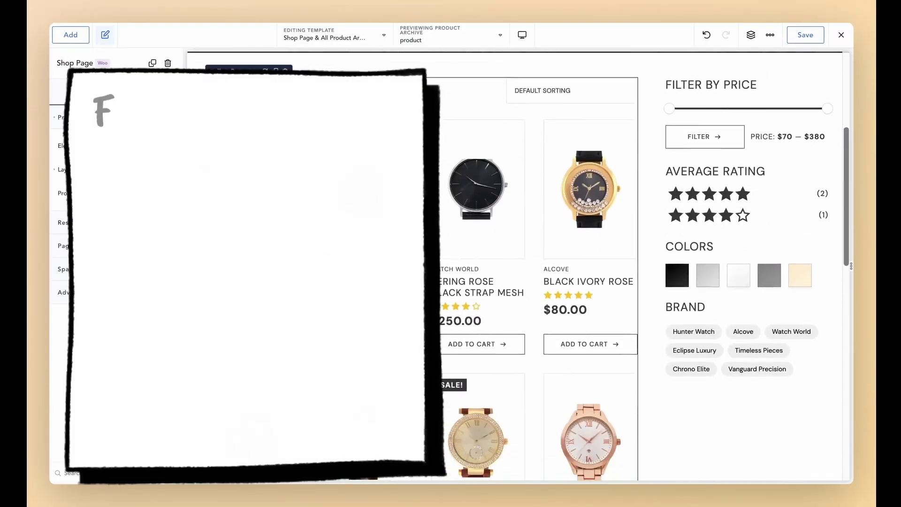
scroll(516, 263, "down", 5)
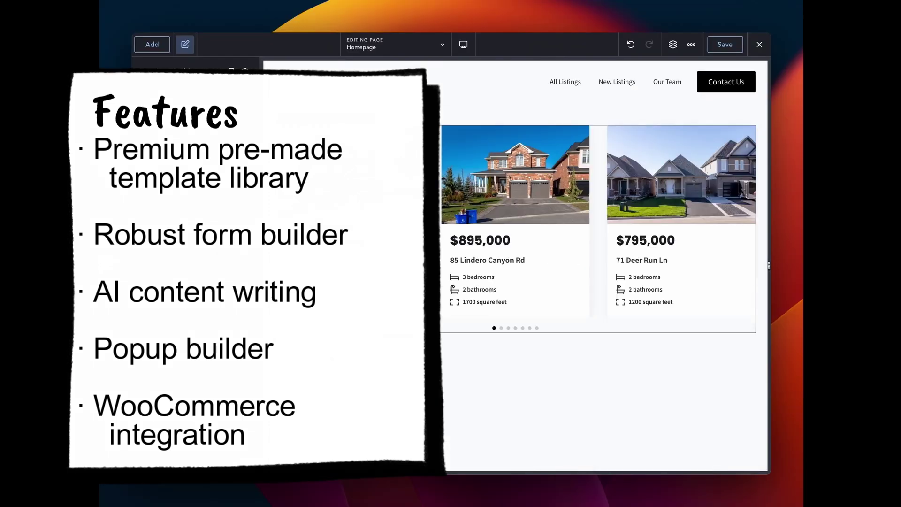
left_click(501, 328)
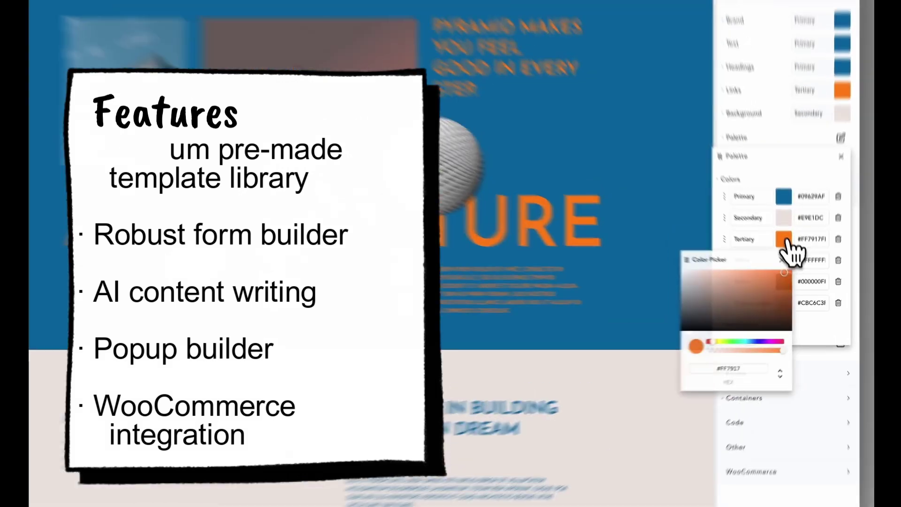
- Change the Tertiary colour to pale beige and the Primary colour to slate grey
left_click_drag(780, 271, 706, 279)
left_click(783, 256)
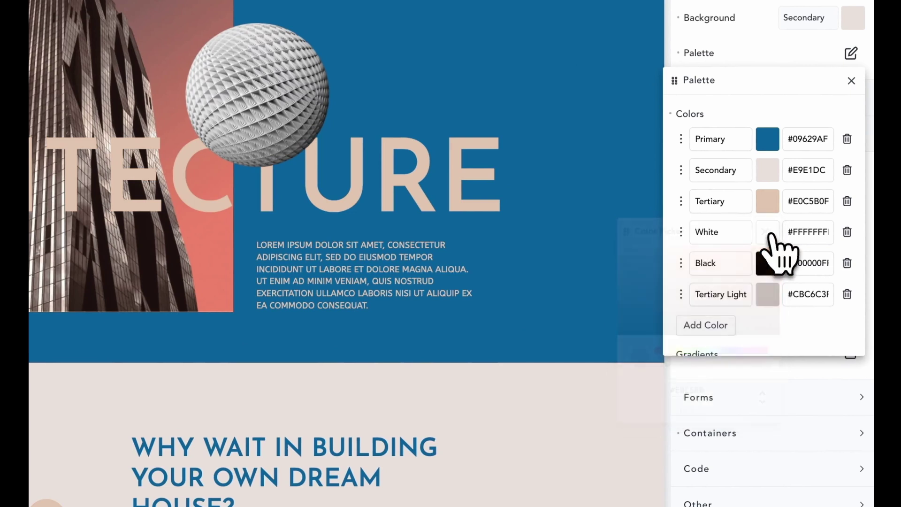
left_click(768, 140)
left_click_drag(780, 244, 705, 268)
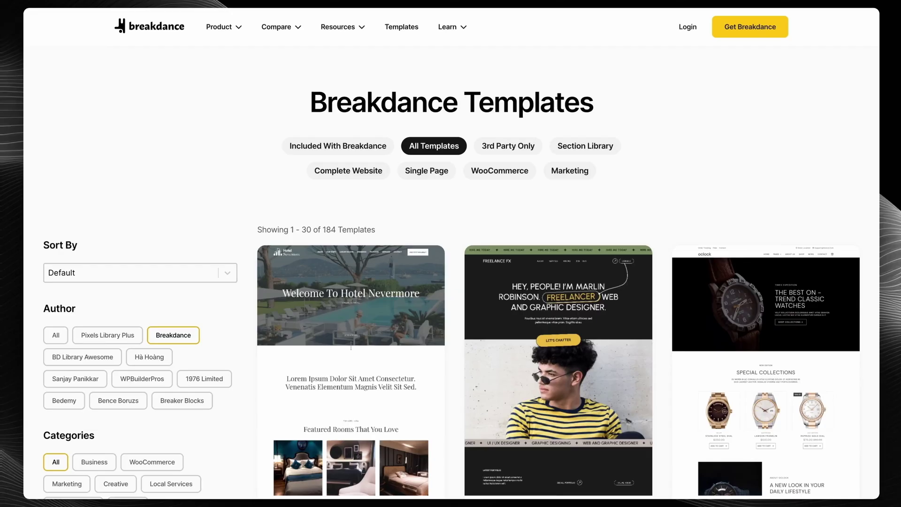
- Set the form's bottom padding to 20 px again and close the field style settings
scroll(559, 254, "down", 20)
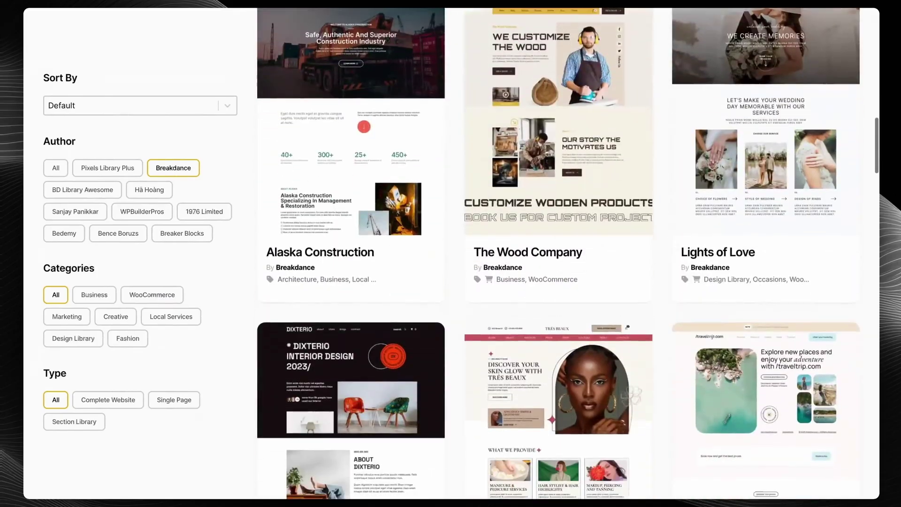
scroll(558, 253, "down", 20)
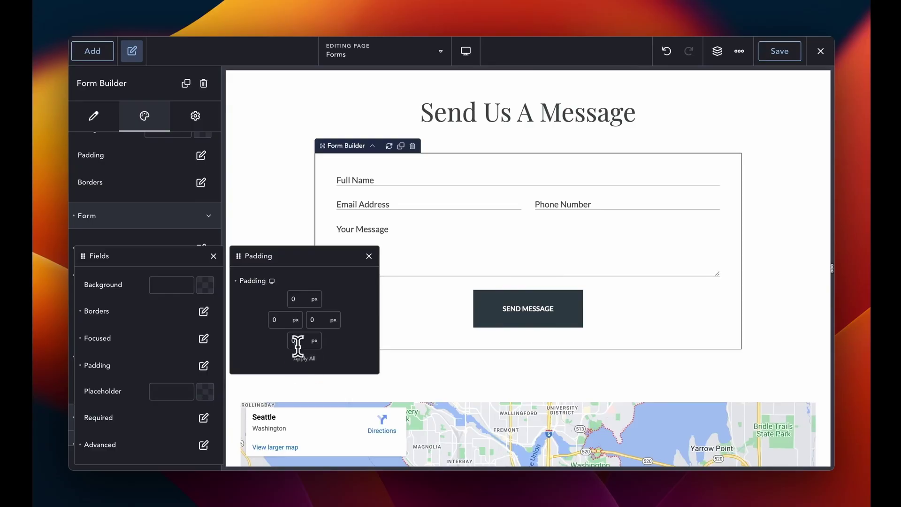
left_click(298, 341)
type("20")
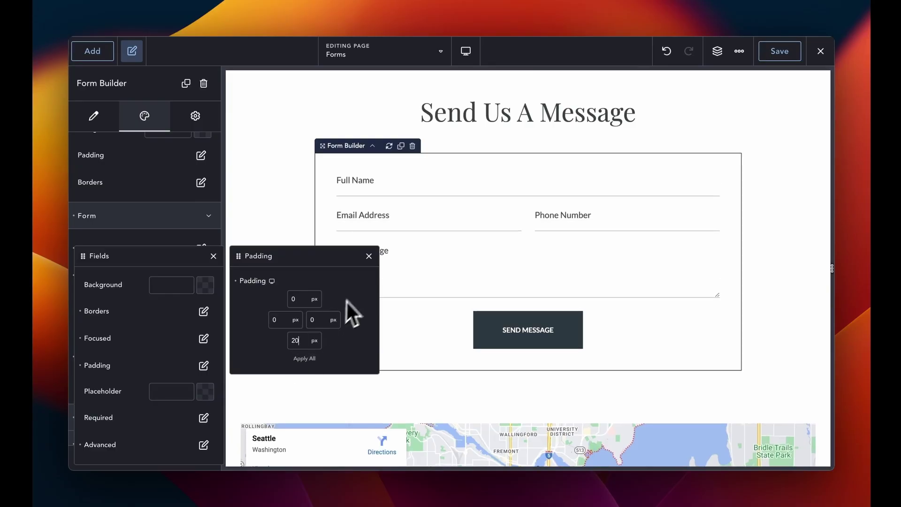
left_click(379, 218)
left_click(394, 210)
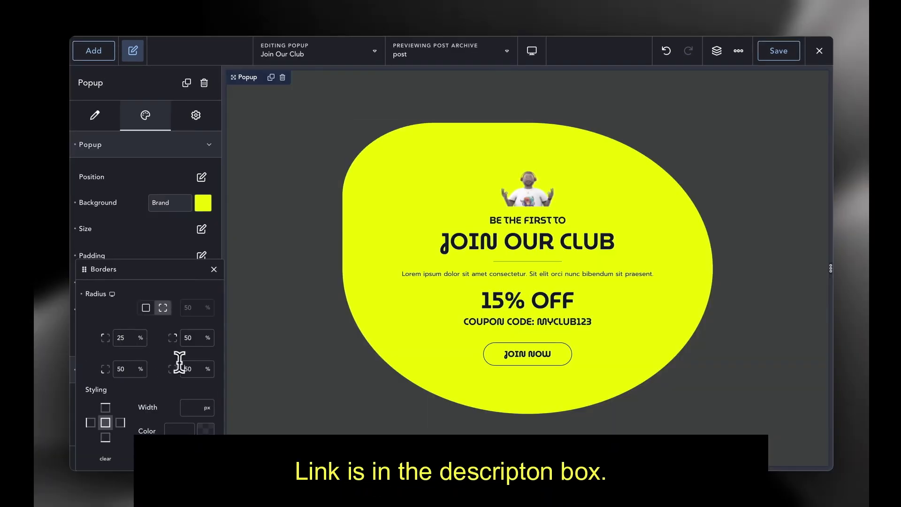
- Set the popup's bottom-right corner radius to 25 once more
double_click(186, 369)
type("25")
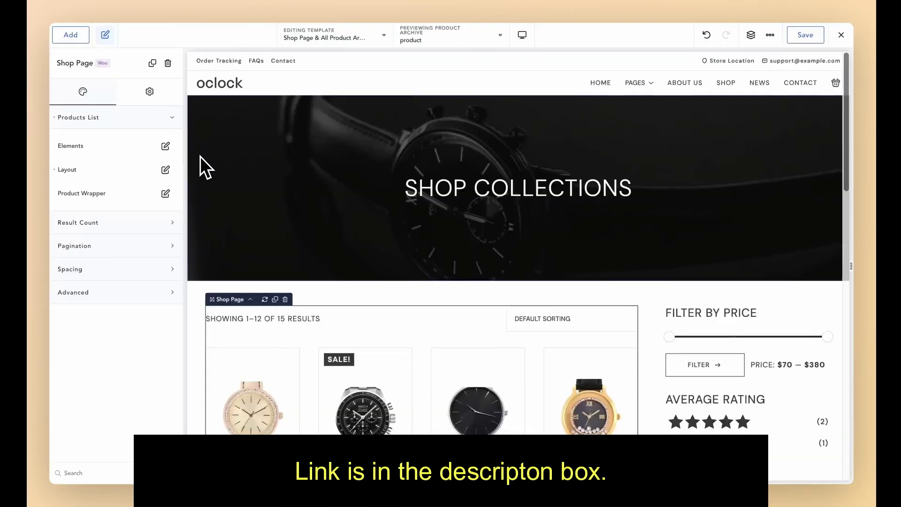
scroll(200, 156, "down", 5)
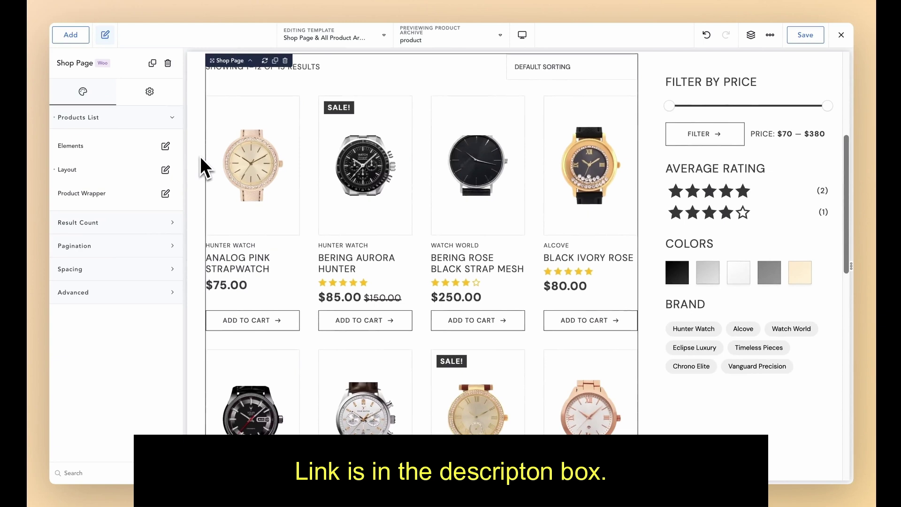
scroll(200, 156, "down", 5)
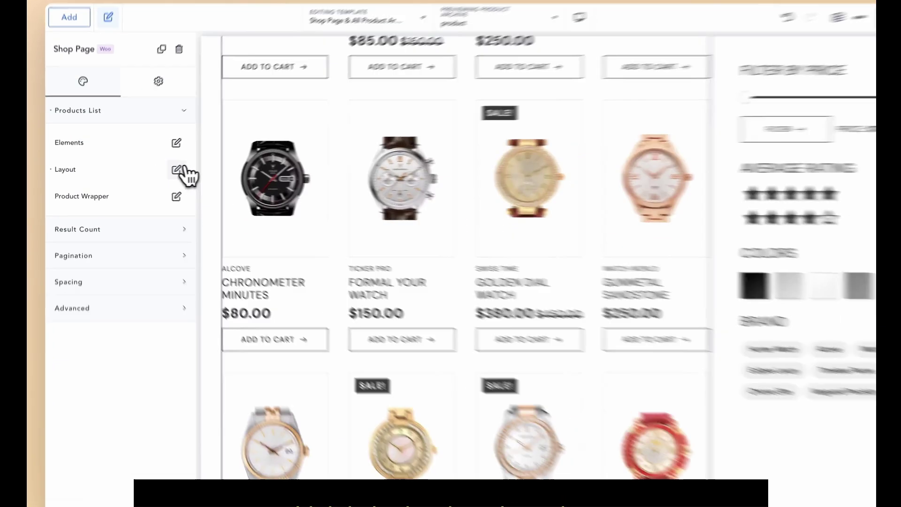
left_click(166, 169)
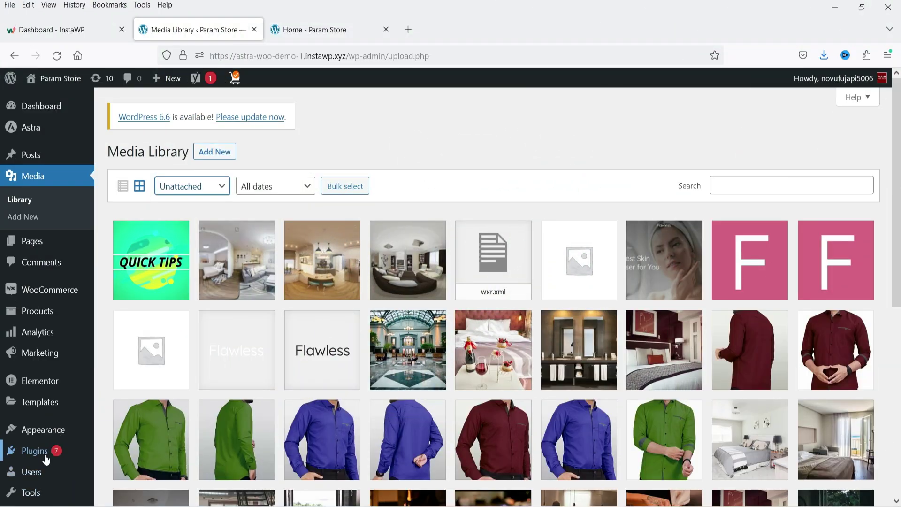
- Search the plugin directory for 'media cleaner', then install and activate Media Cleaner
mouse_move(36, 452)
left_click(136, 453)
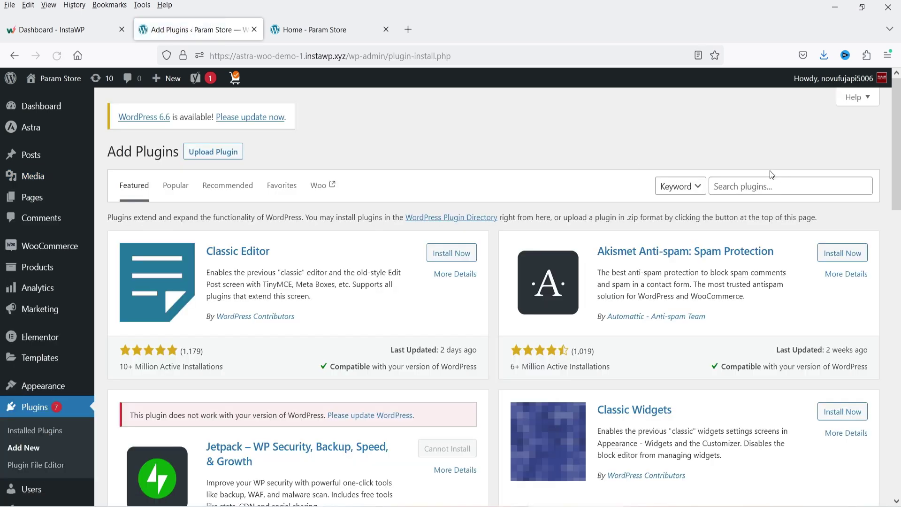
left_click(736, 179)
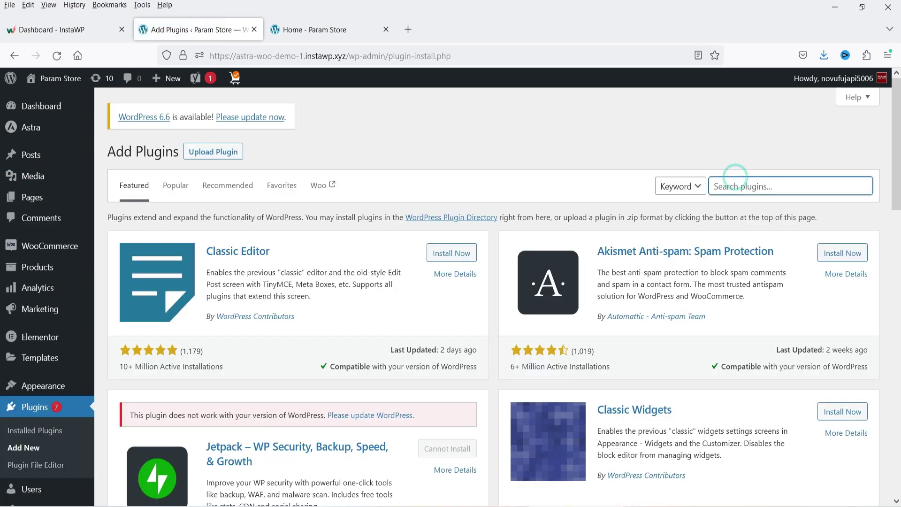
type("media cleaner")
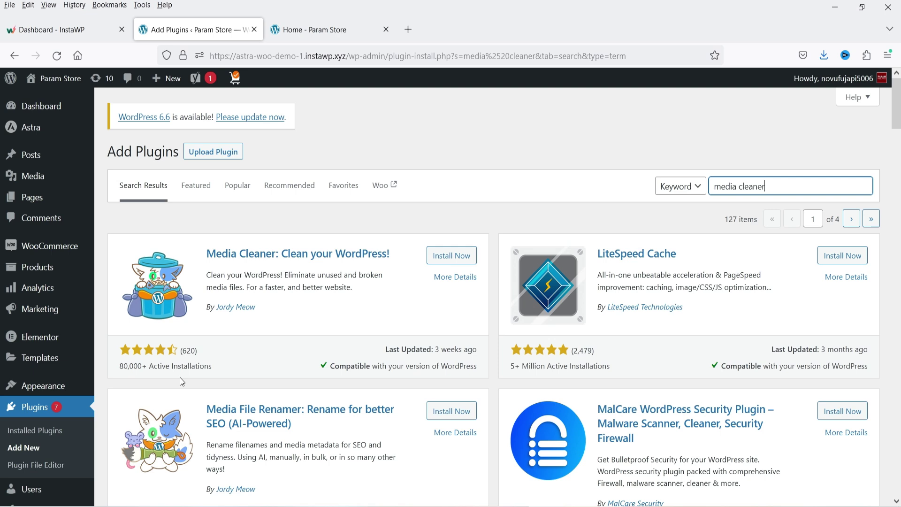
left_click(469, 258)
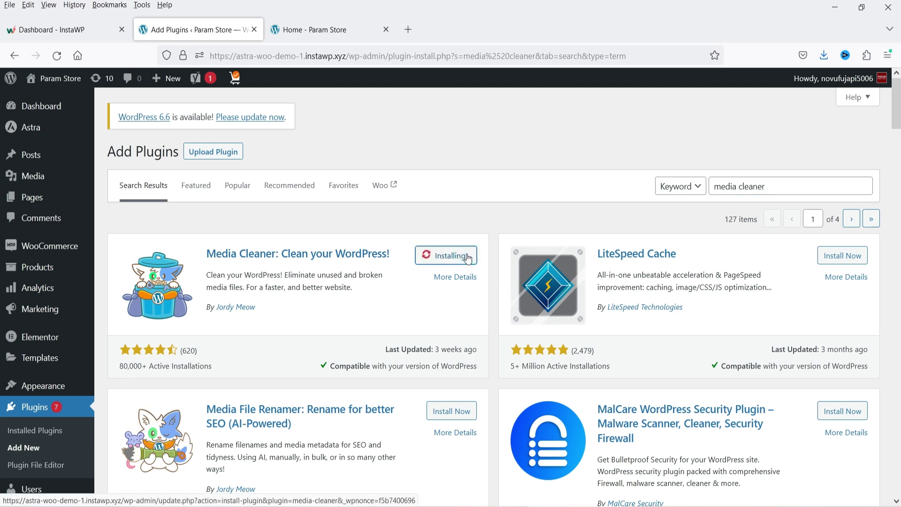
left_click(468, 257)
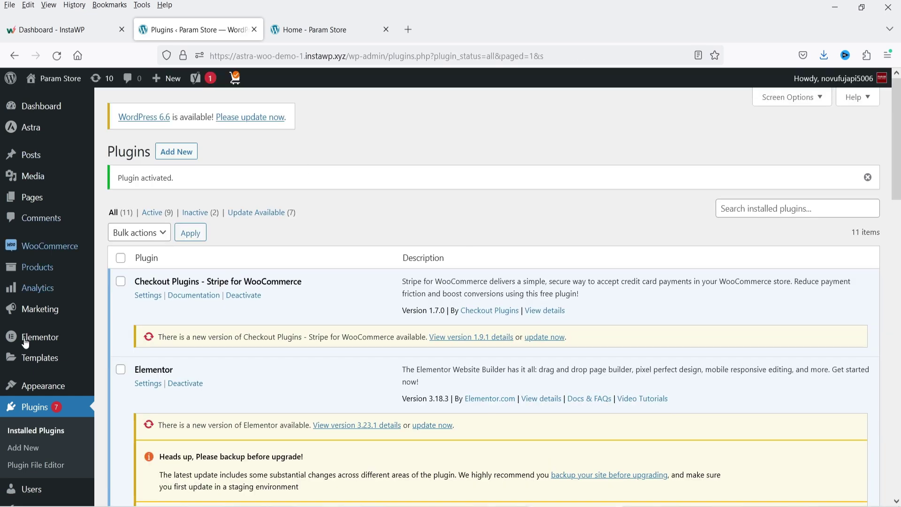
- Open Media Cleaner's Advanced settings tab and review Medias Buffer 100 and Posts Buffer 5
scroll(77, 303, "down", 2)
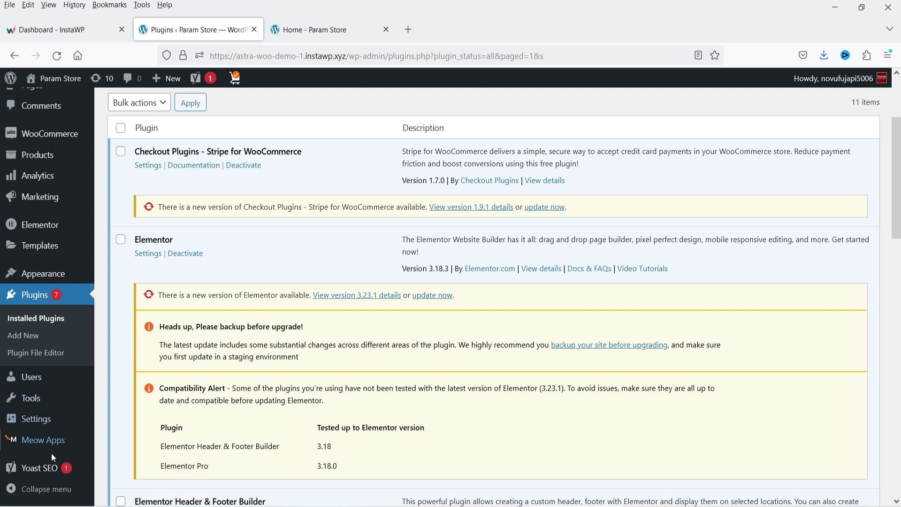
mouse_move(41, 448)
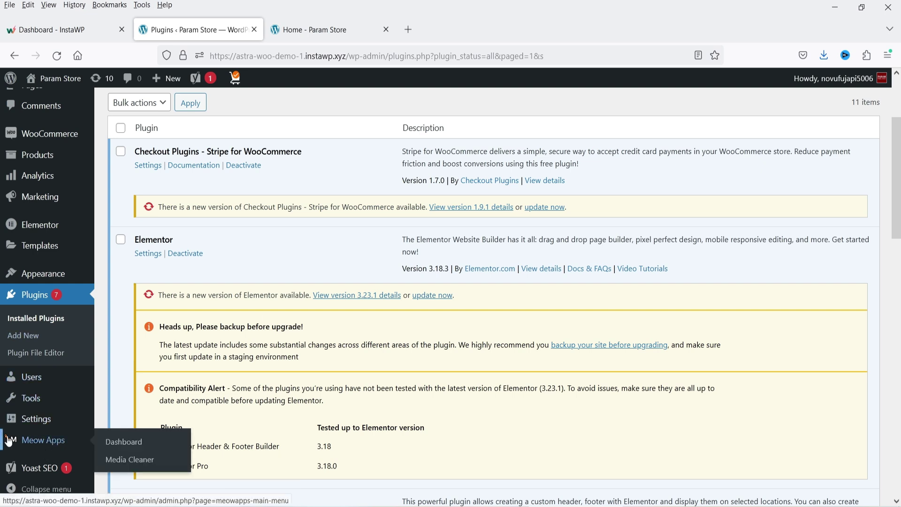
left_click(131, 463)
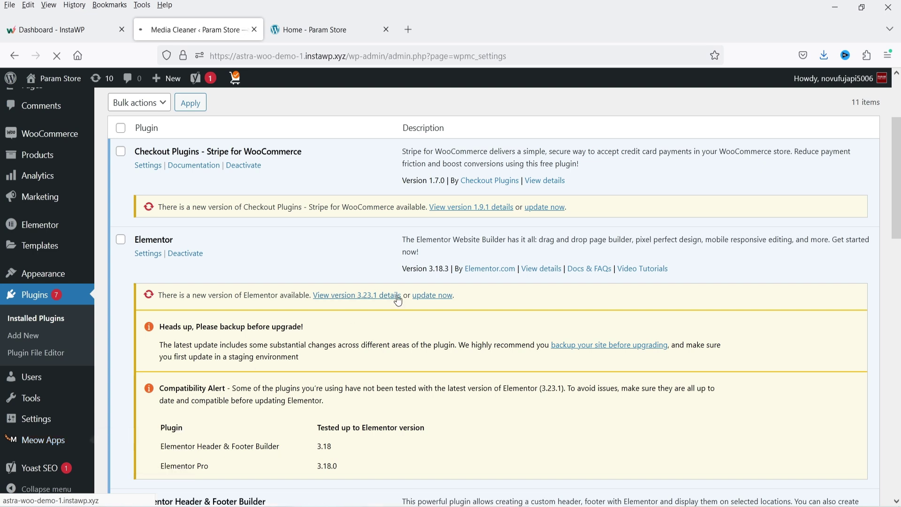
scroll(422, 247, "down", 2)
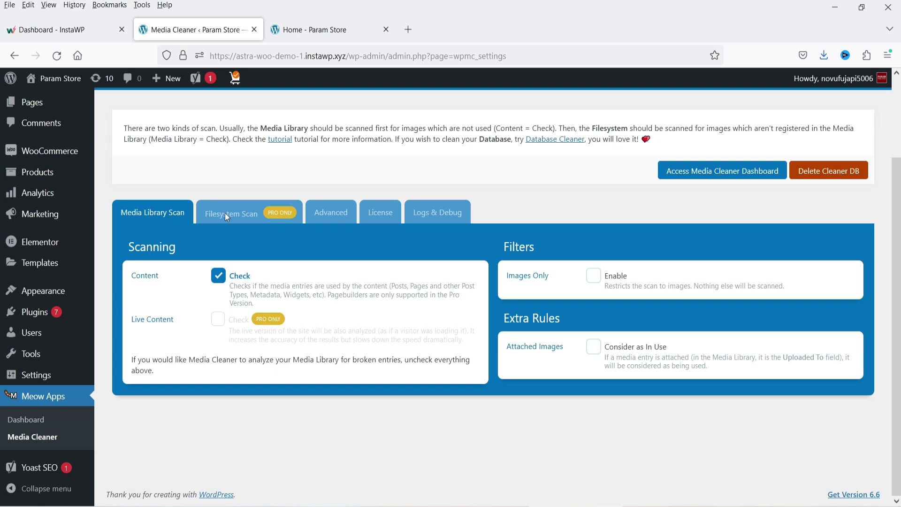
left_click(333, 212)
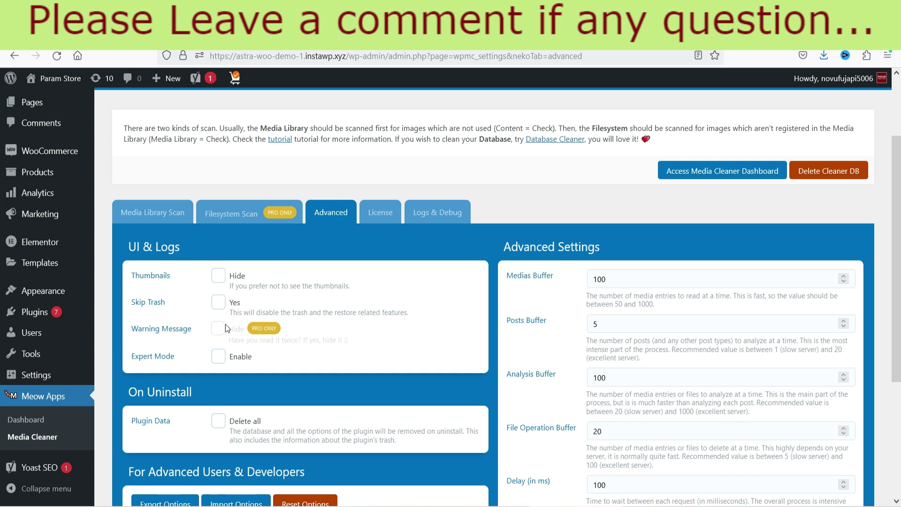
scroll(331, 299, "down", 3)
scroll(347, 267, "up", 3)
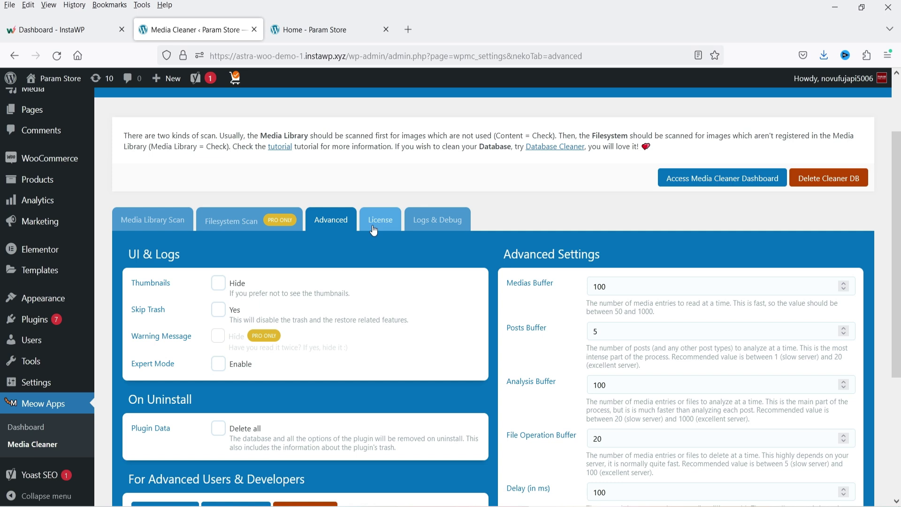
scroll(99, 199, "up", 2)
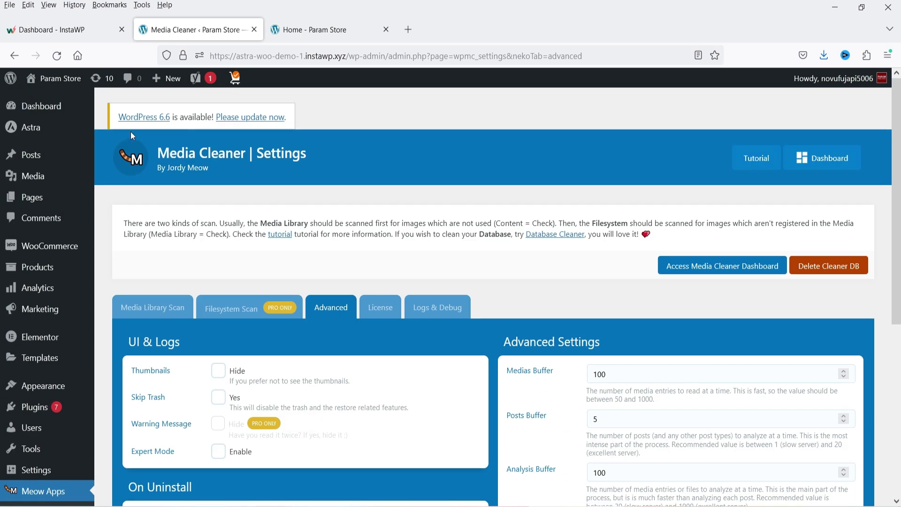
mouse_move(35, 177)
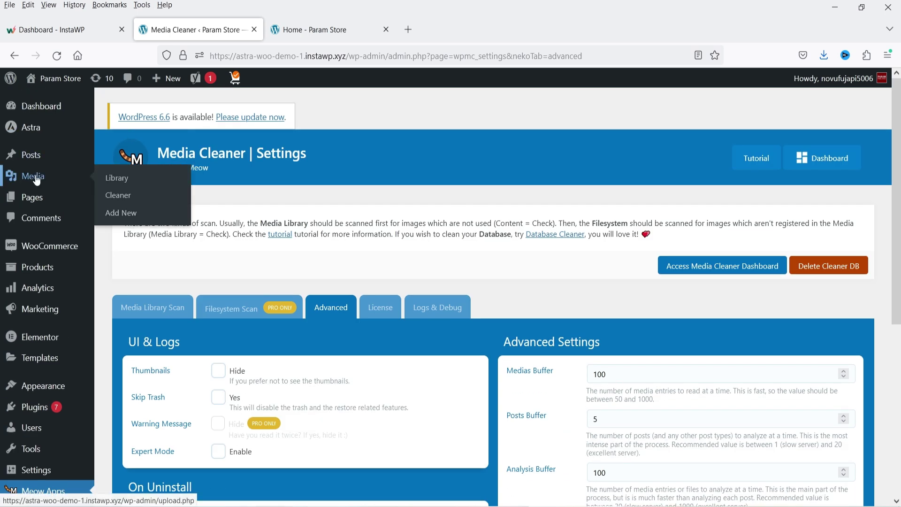
- Run a Media Library scan in Media Cleaner, finding 45 unused files totalling 15.66 MB
left_click(136, 199)
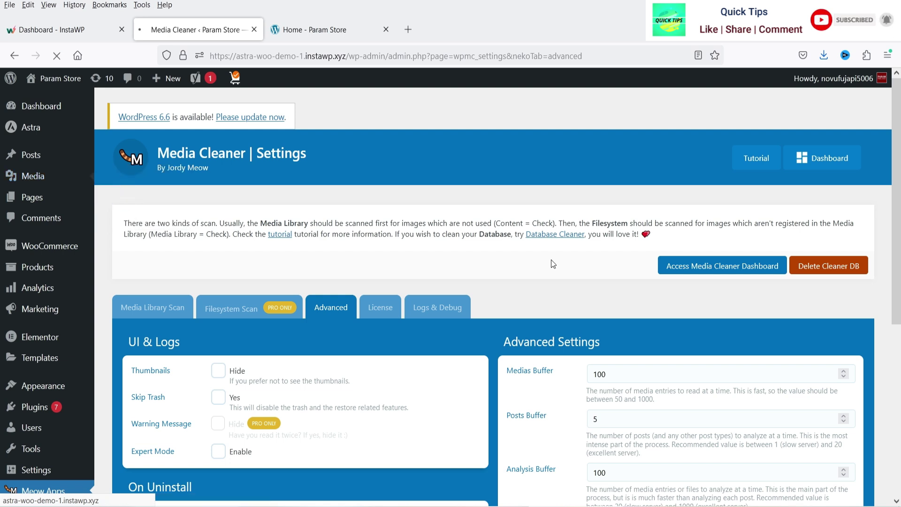
scroll(527, 239, "down", 4)
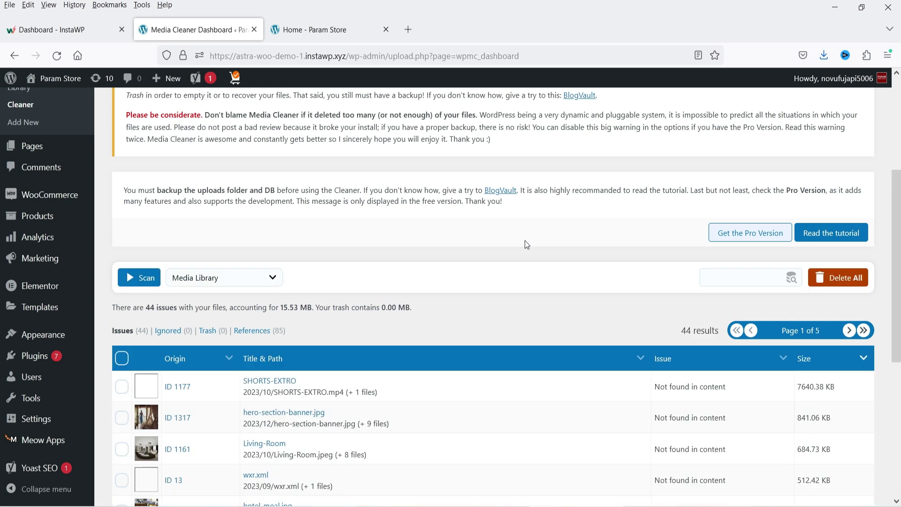
scroll(457, 269, "down", 3)
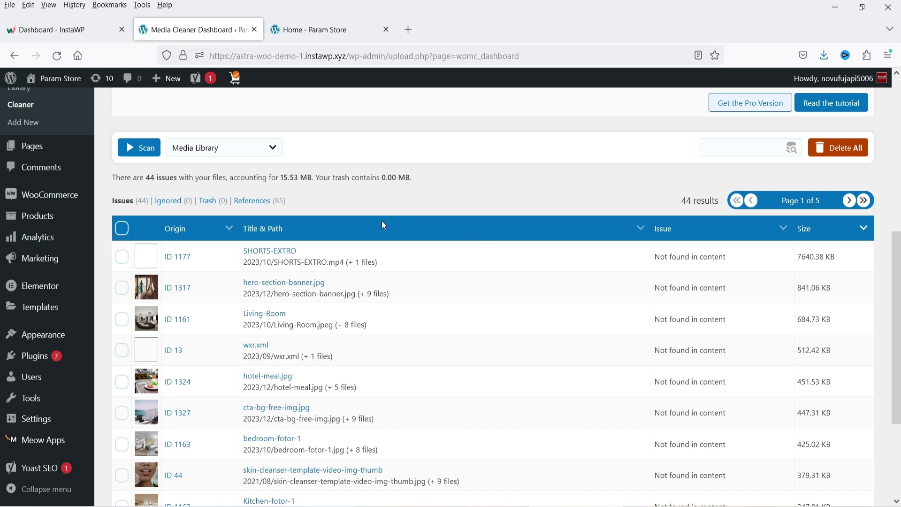
left_click(139, 149)
scroll(580, 267, "down", 3)
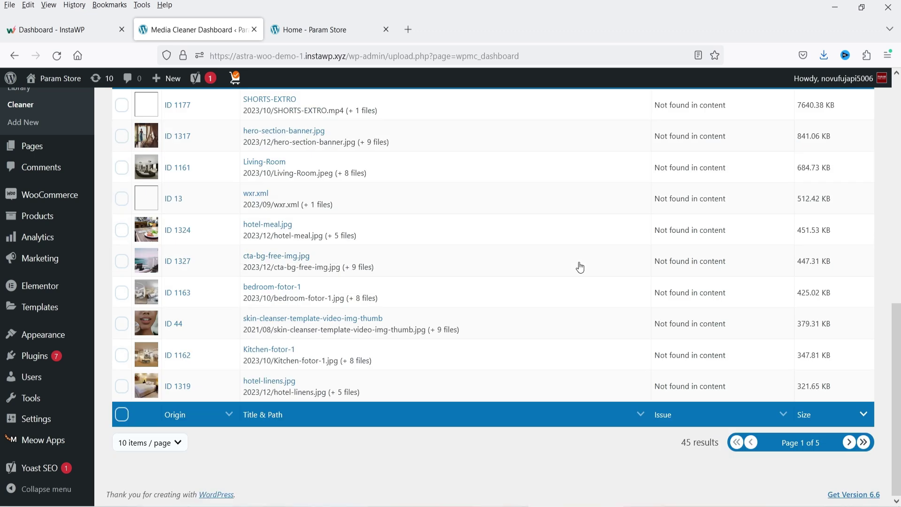
scroll(547, 238, "up", 3)
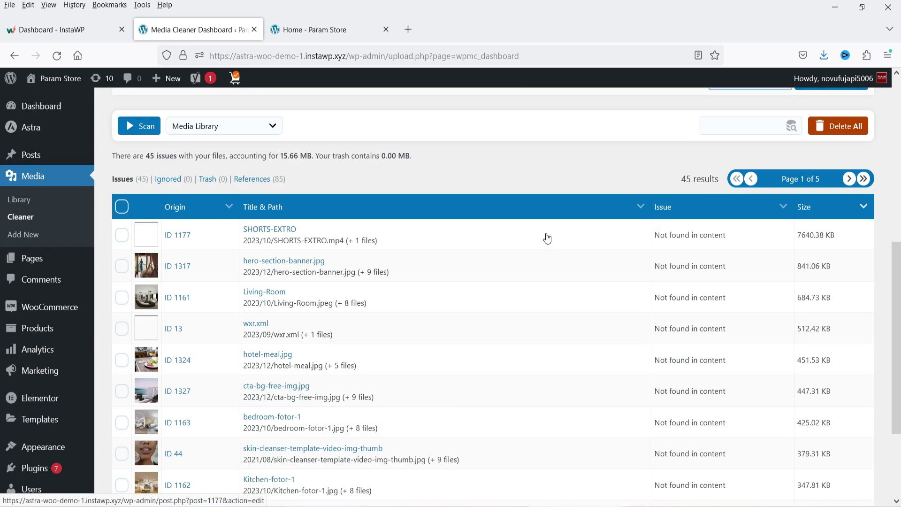
scroll(609, 254, "down", 3)
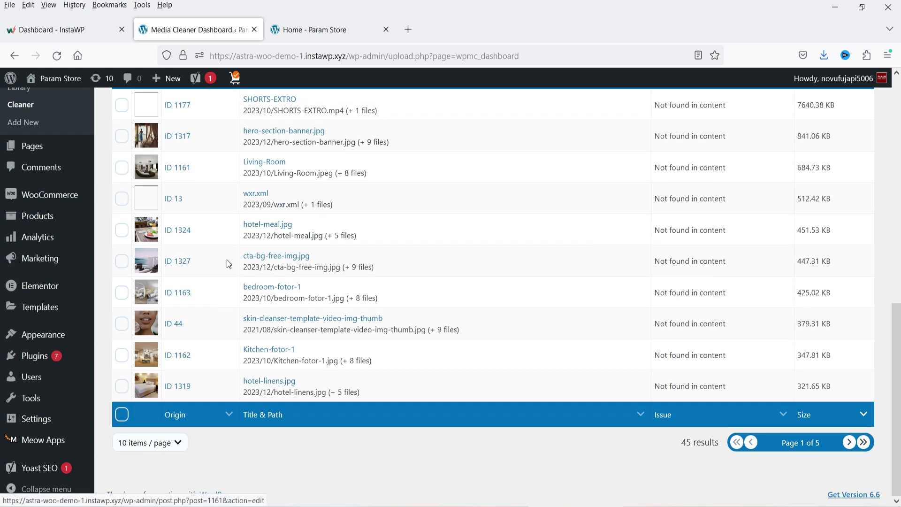
left_click(146, 230)
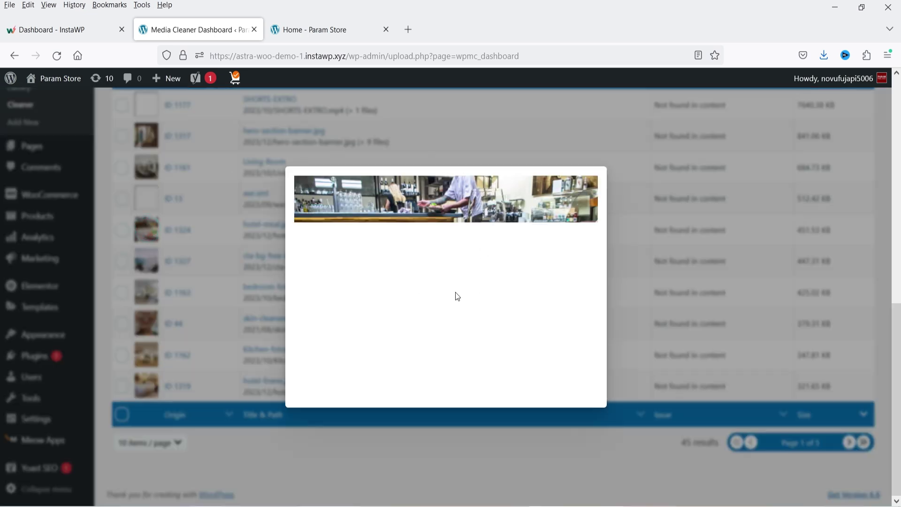
left_click(635, 300)
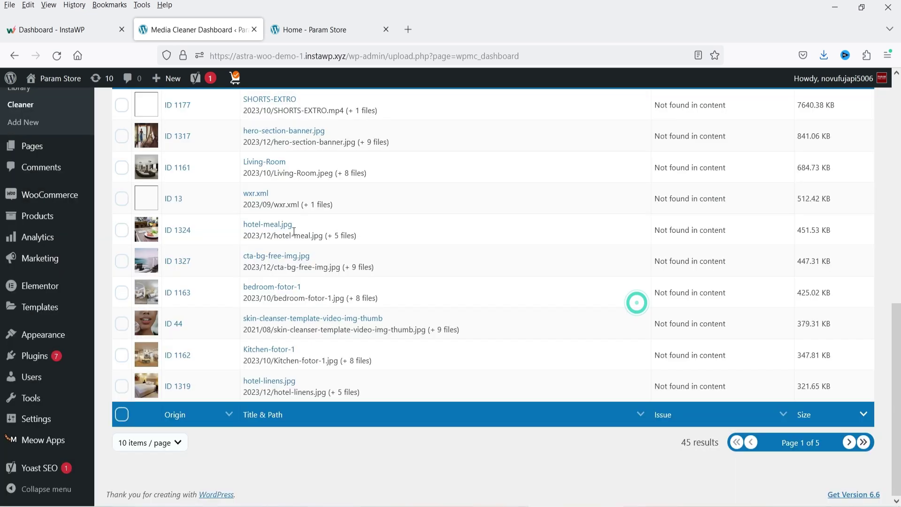
left_click(276, 229)
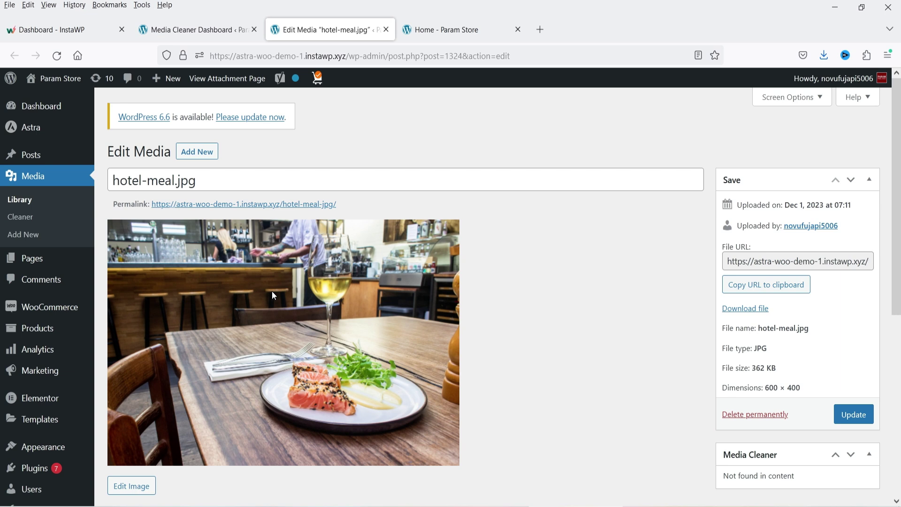
scroll(422, 267, "down", 2)
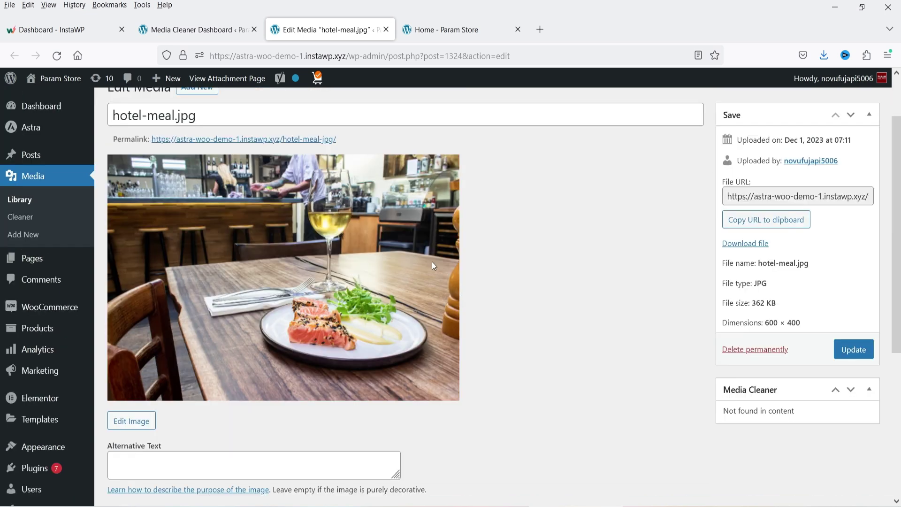
left_click(208, 31)
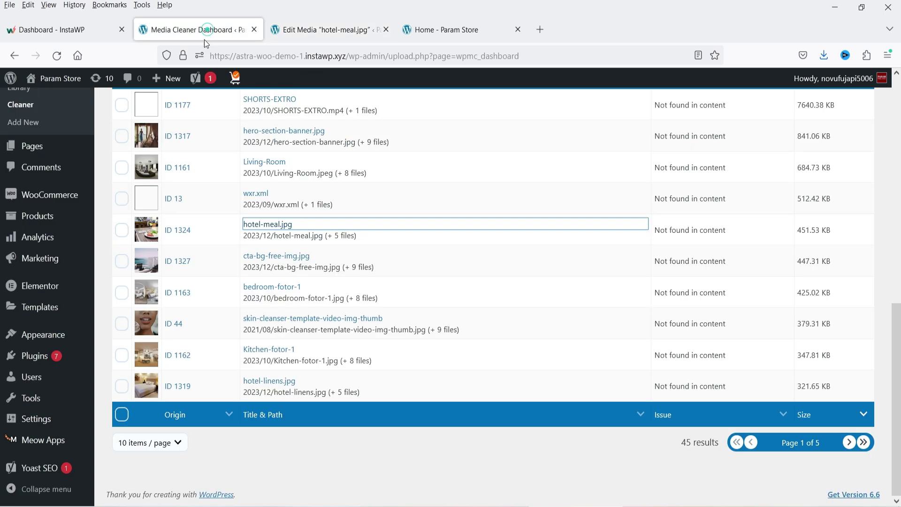
left_click(386, 30)
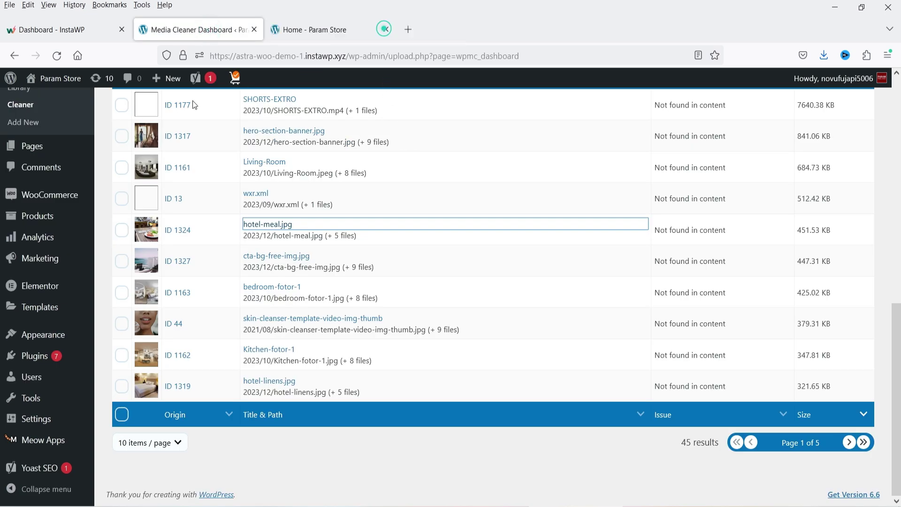
- Select all issues on the first page of the Media Cleaner table
left_click(123, 233)
scroll(690, 214, "up", 7)
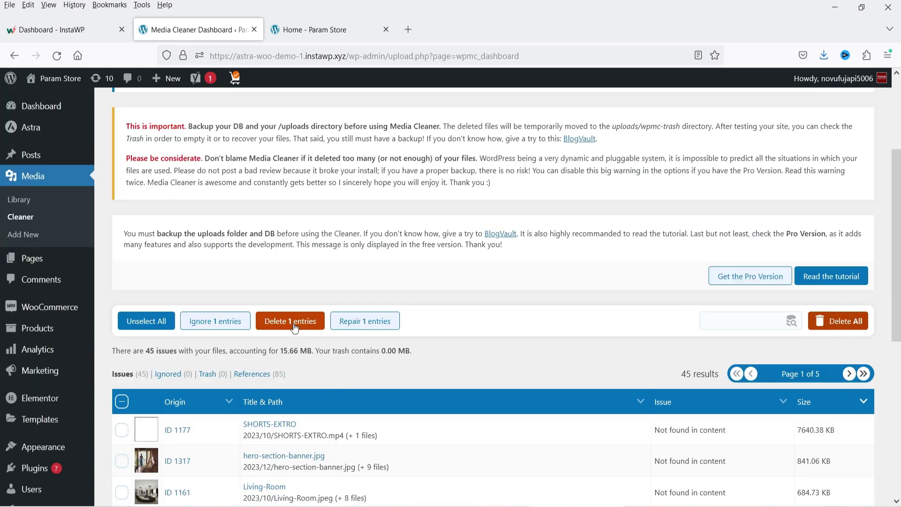
left_click(121, 402)
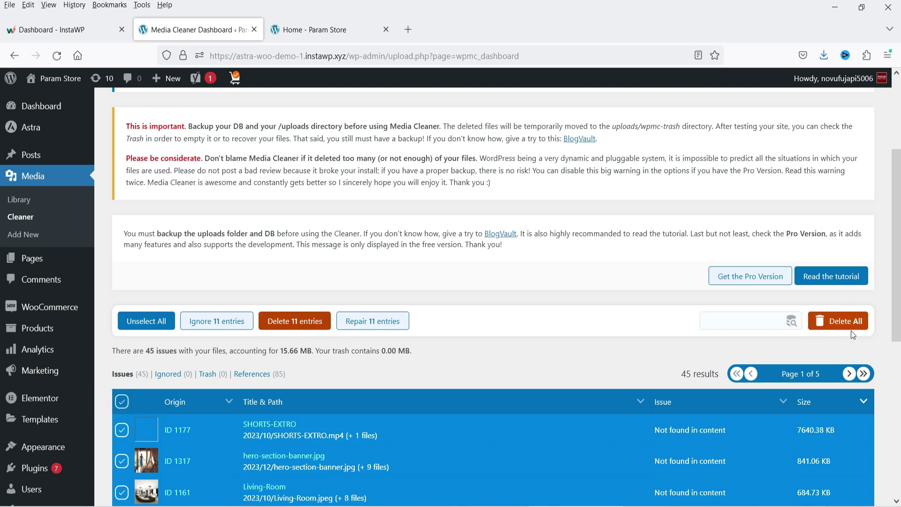
scroll(332, 324, "down", 7)
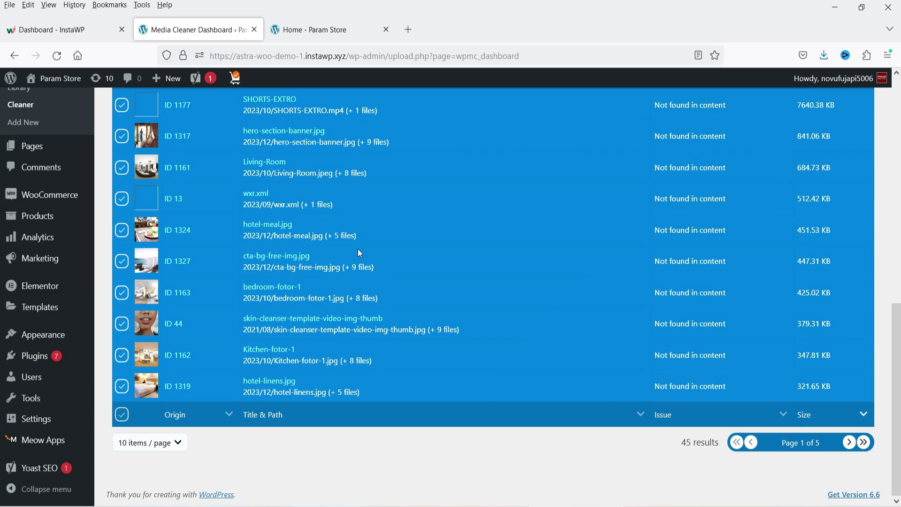
scroll(367, 304, "up", 3)
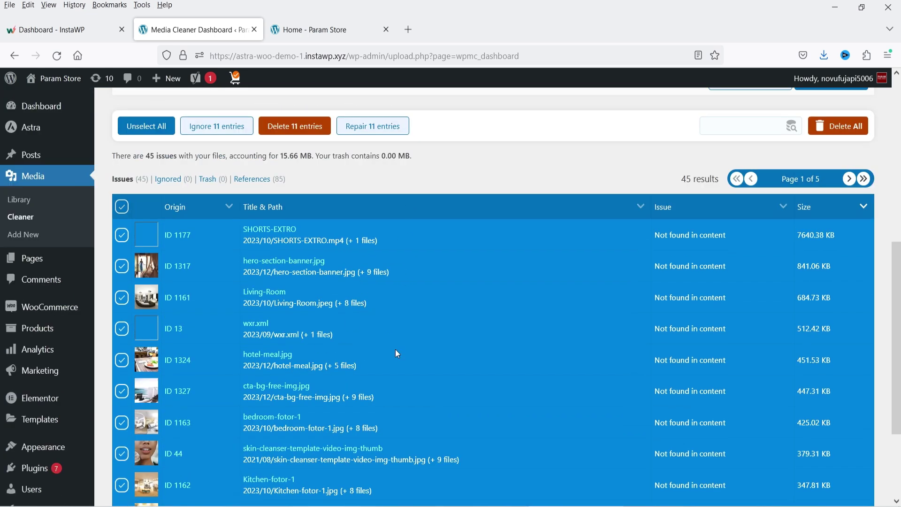
scroll(779, 228, "down", 3)
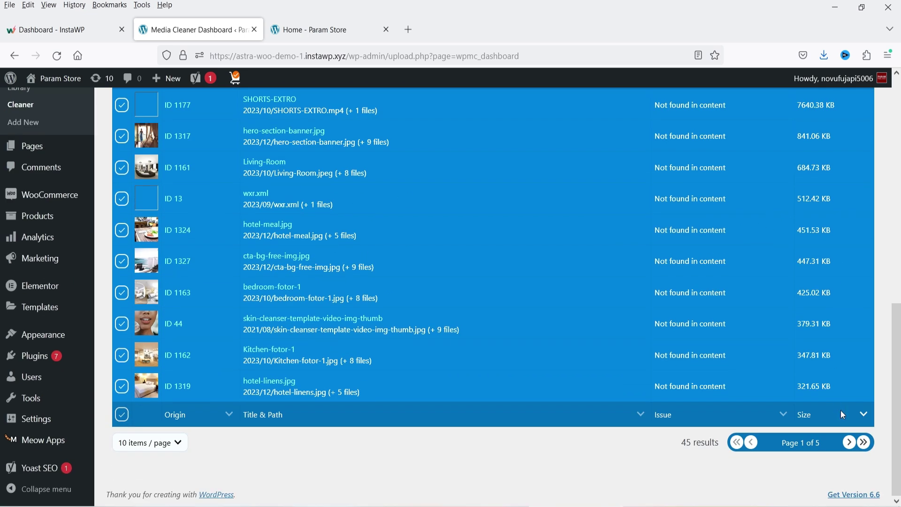
- Page through to page 4, select its issues, and Delete All to trash the 45 files
left_click(853, 445)
scroll(261, 293, "up", 2)
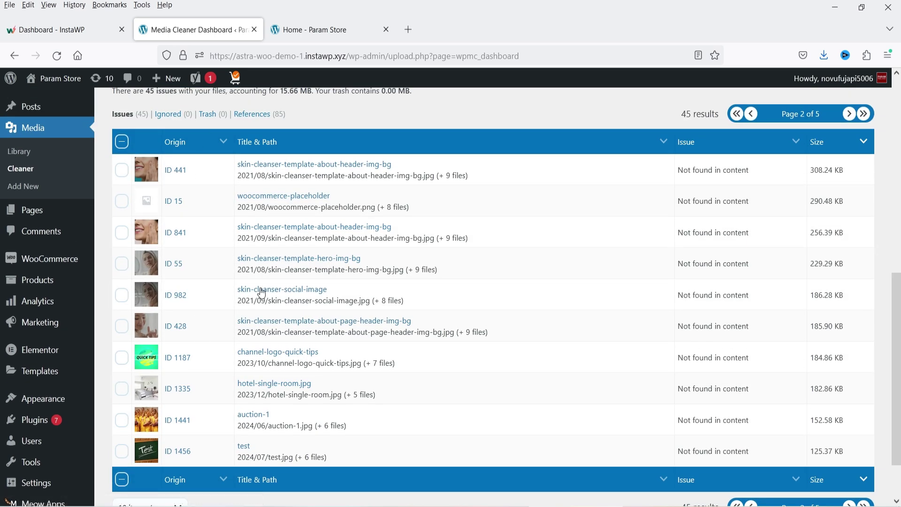
scroll(262, 294, "down", 2)
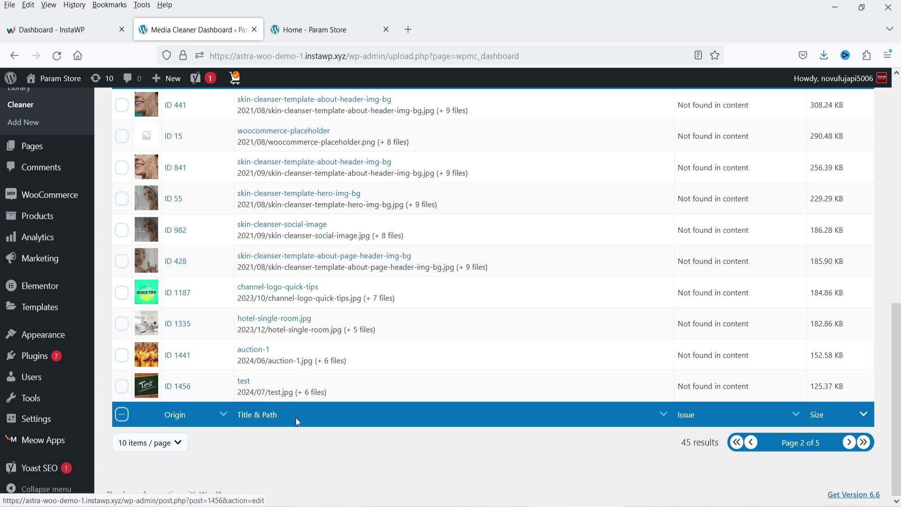
left_click(850, 444)
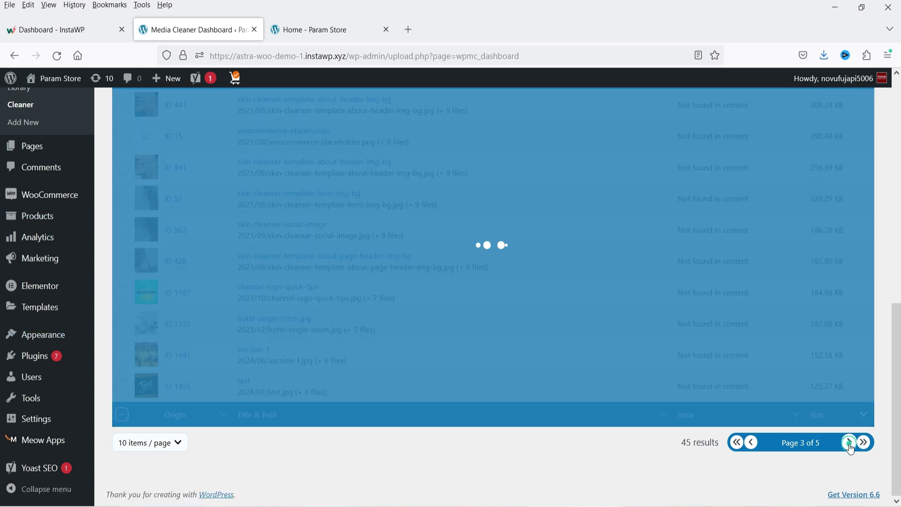
left_click(850, 445)
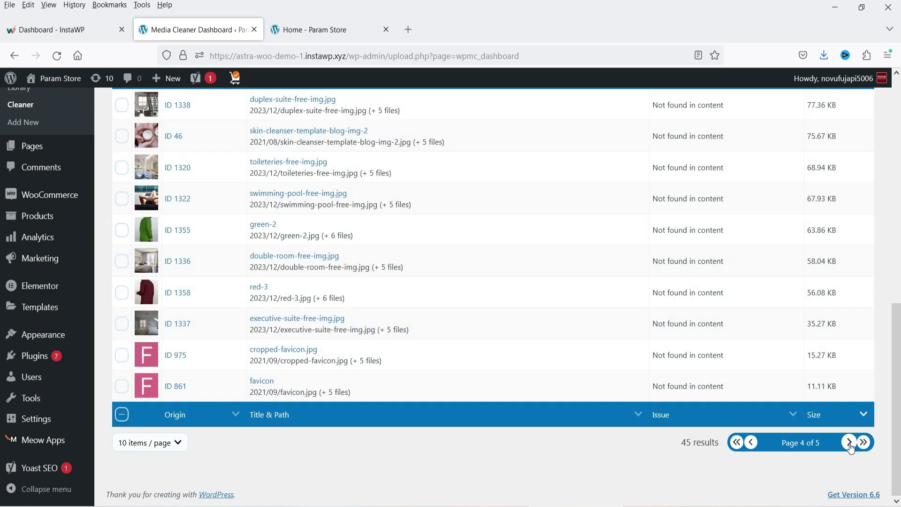
scroll(474, 407, "up", 3)
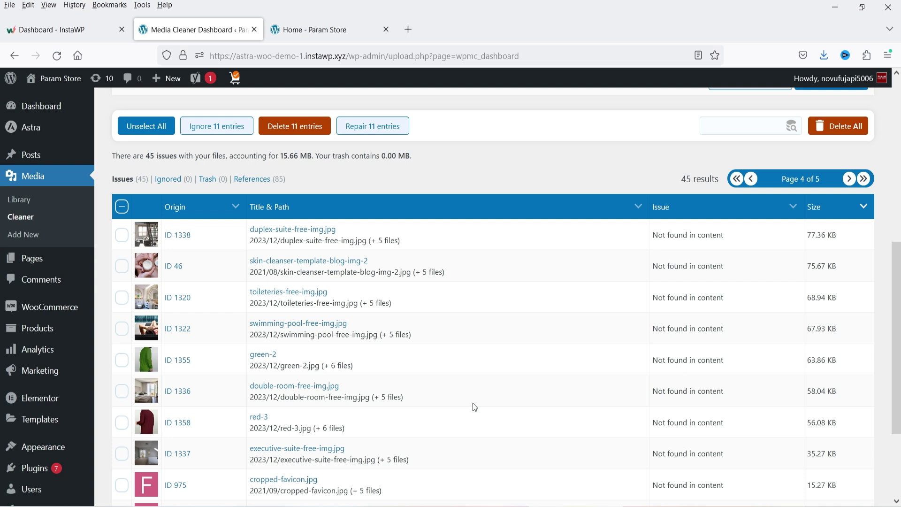
left_click(123, 208)
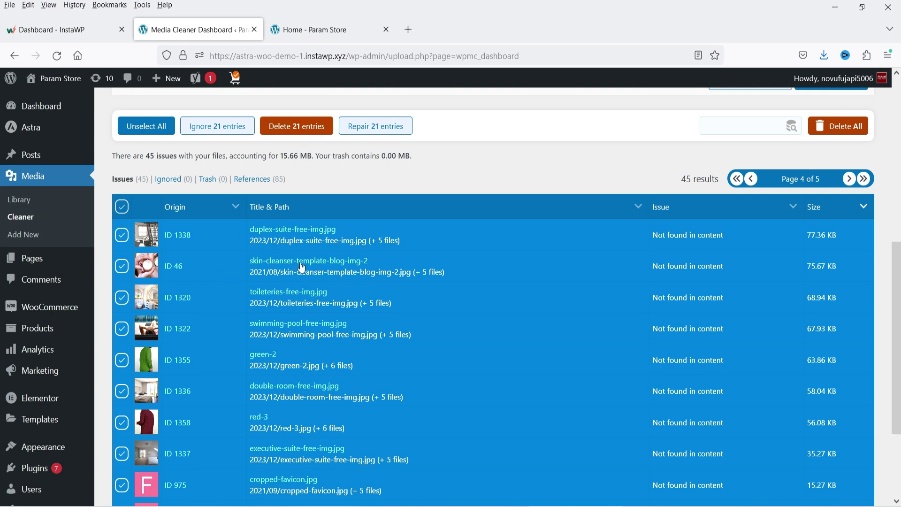
left_click(850, 132)
left_click(580, 311)
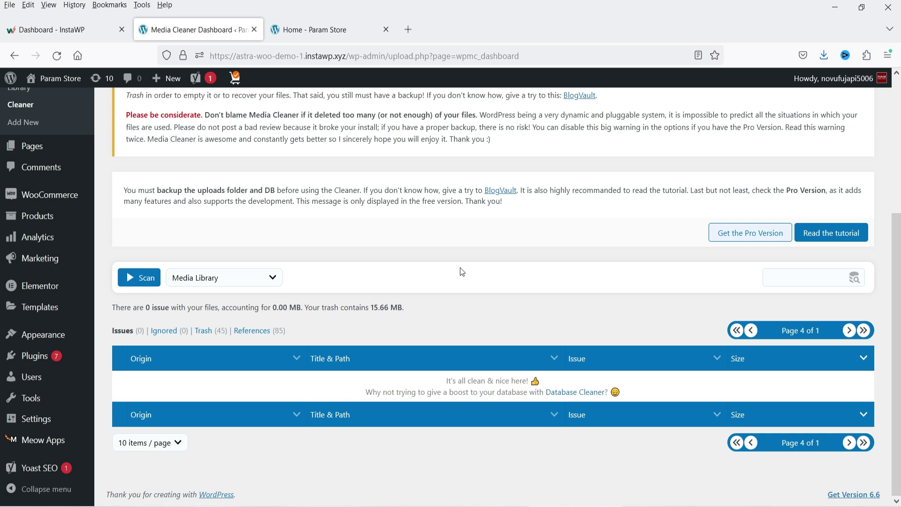
- Switch to the Trash tab and scroll through the 45 trashed files
left_click(203, 331)
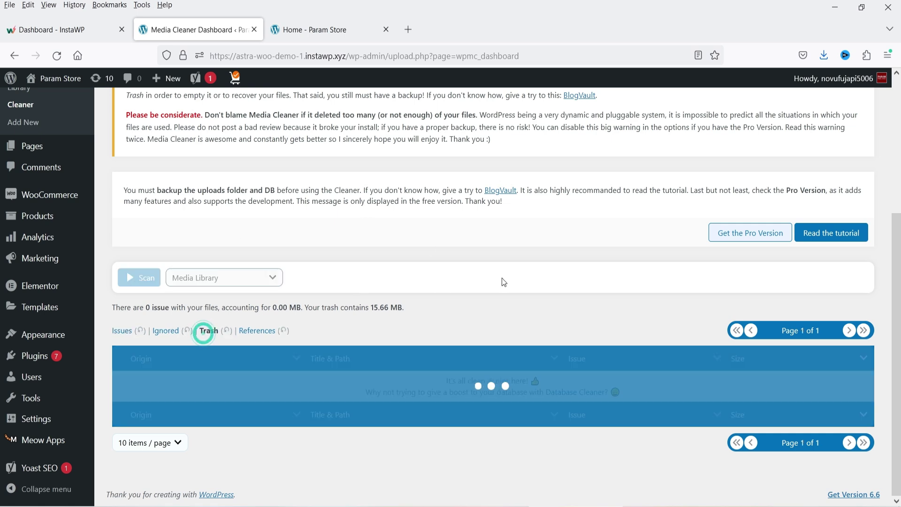
scroll(494, 263, "down", 5)
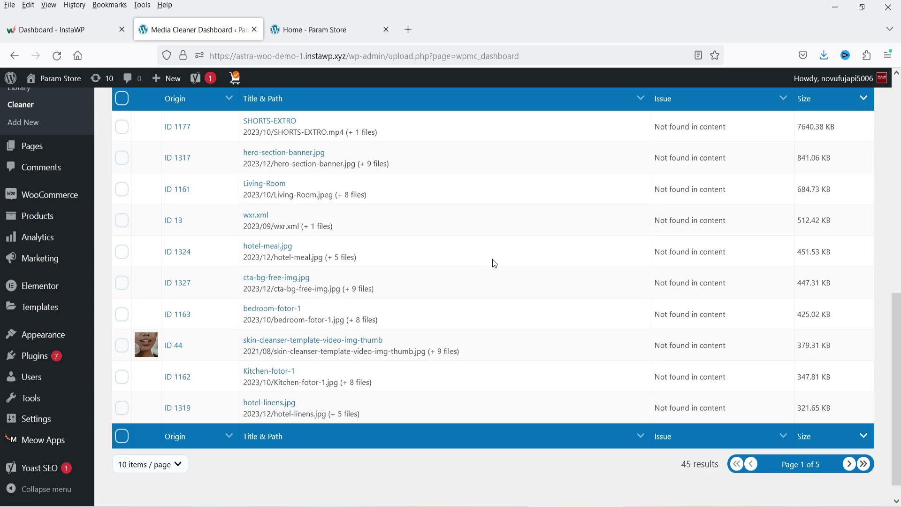
scroll(494, 263, "up", 4)
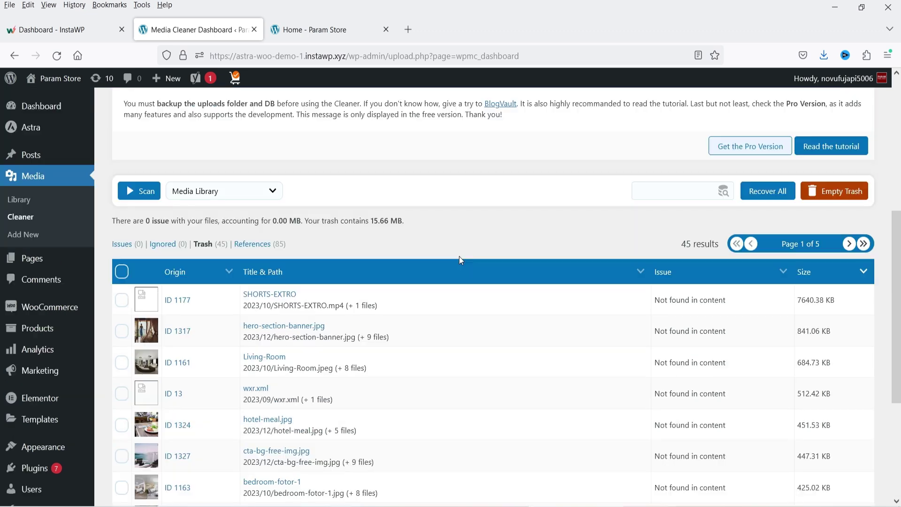